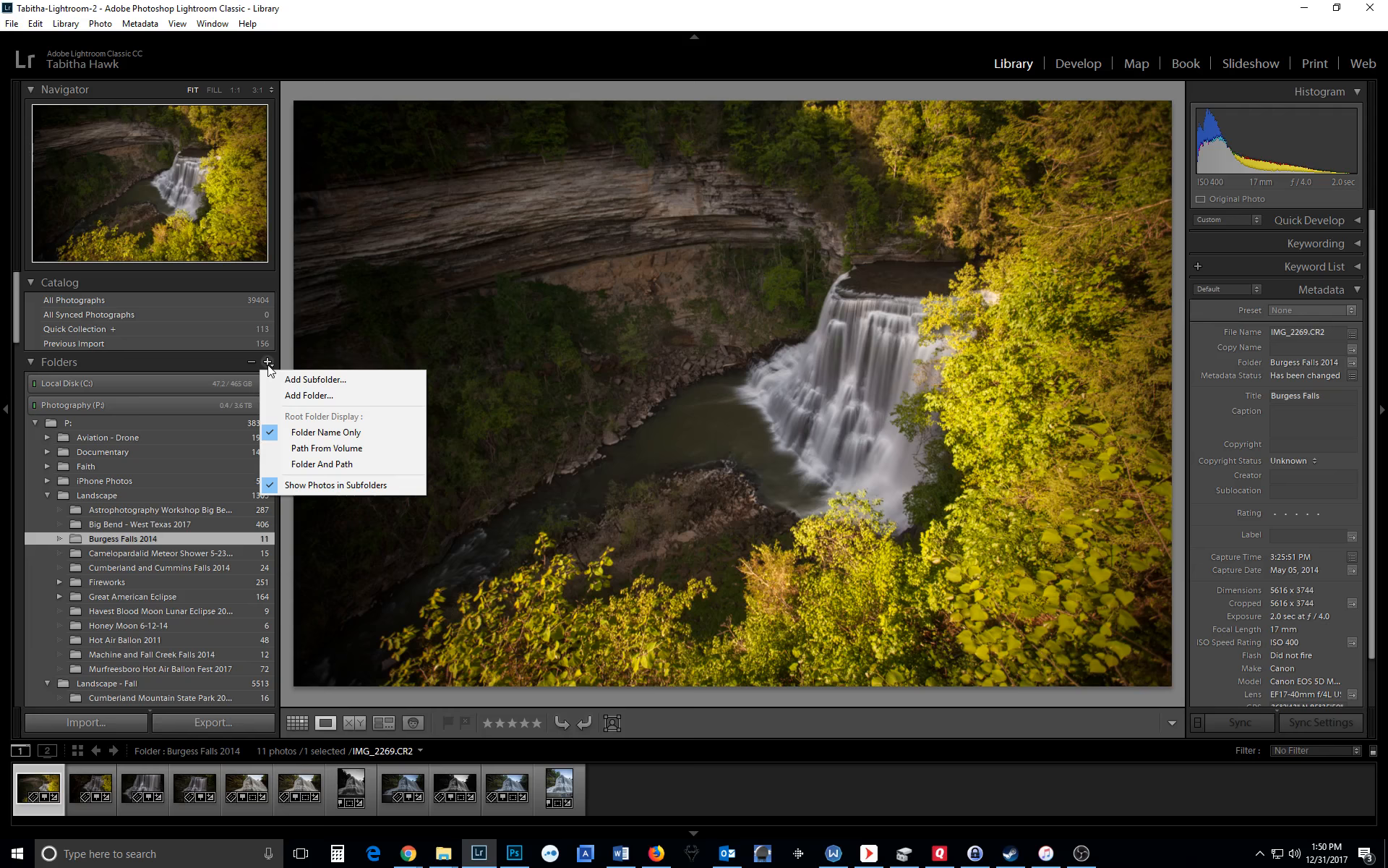
# Step: Add the Test folder from Landscape - Winter on the Photography (P:) drive to the catalog and import its photo
pyautogui.click(297, 396)
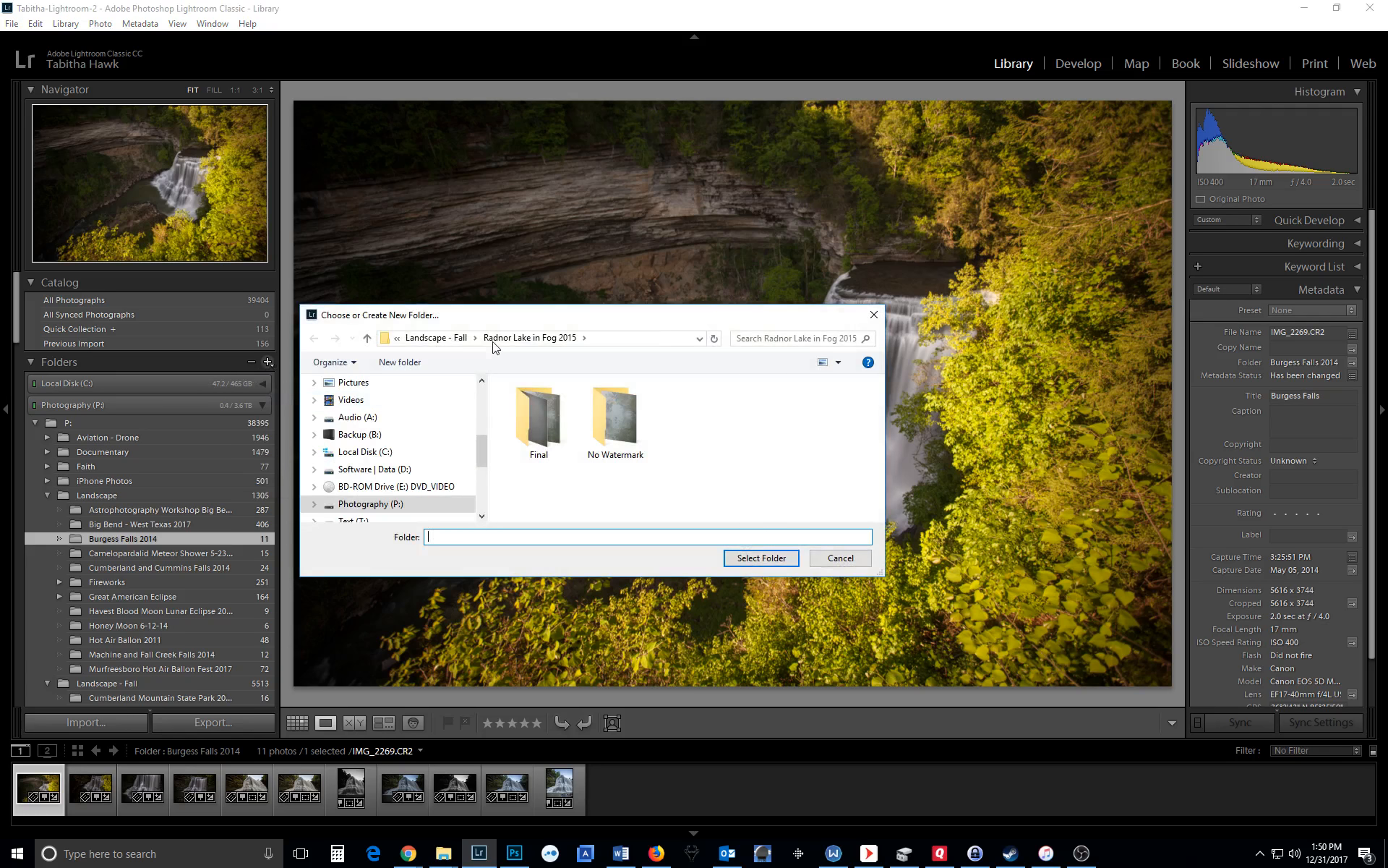
pyautogui.click(453, 345)
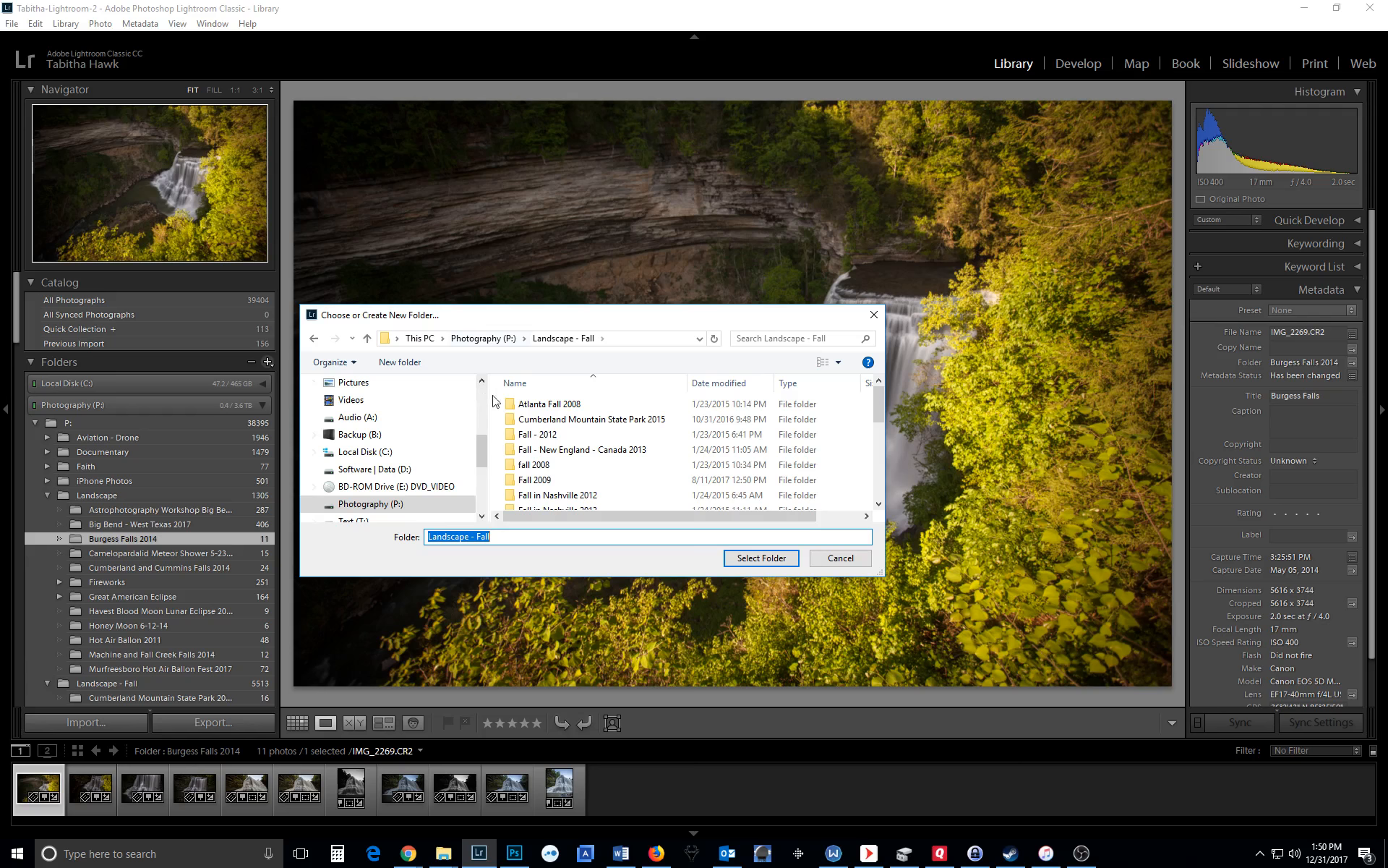
pyautogui.click(485, 340)
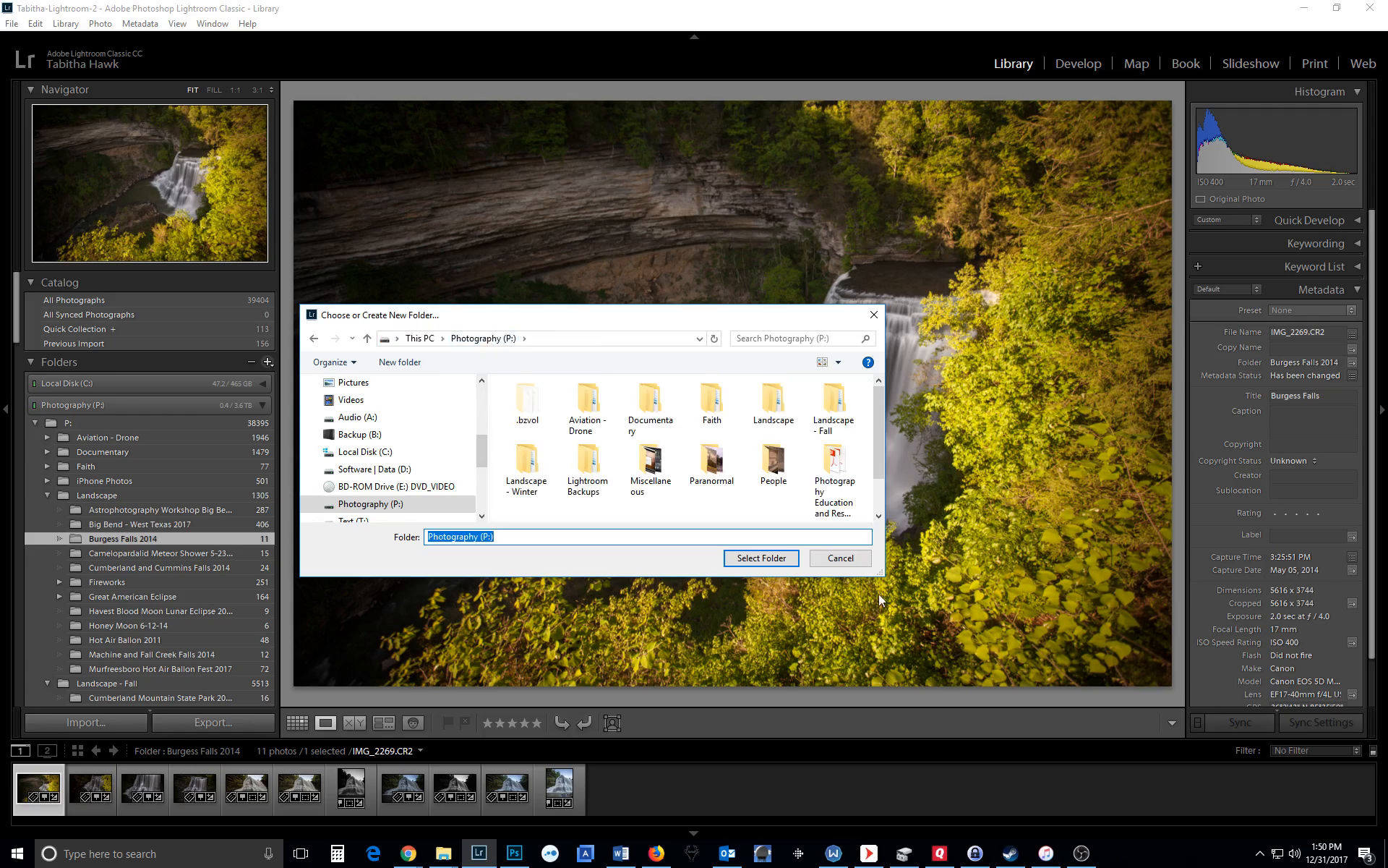
pyautogui.moveTo(896, 587); pyautogui.dragTo(1231, 805)
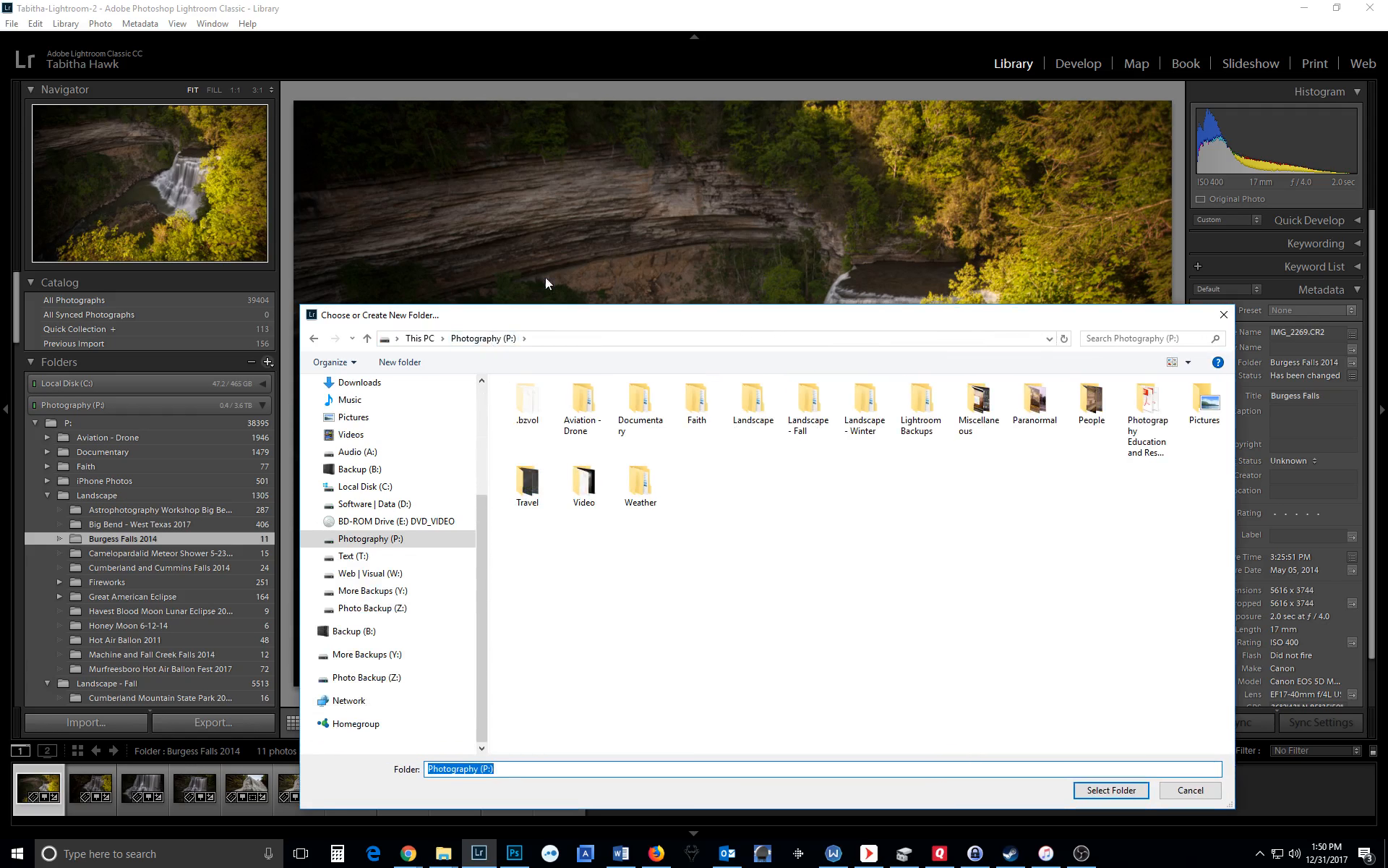
pyautogui.moveTo(526, 319); pyautogui.dragTo(358, 187)
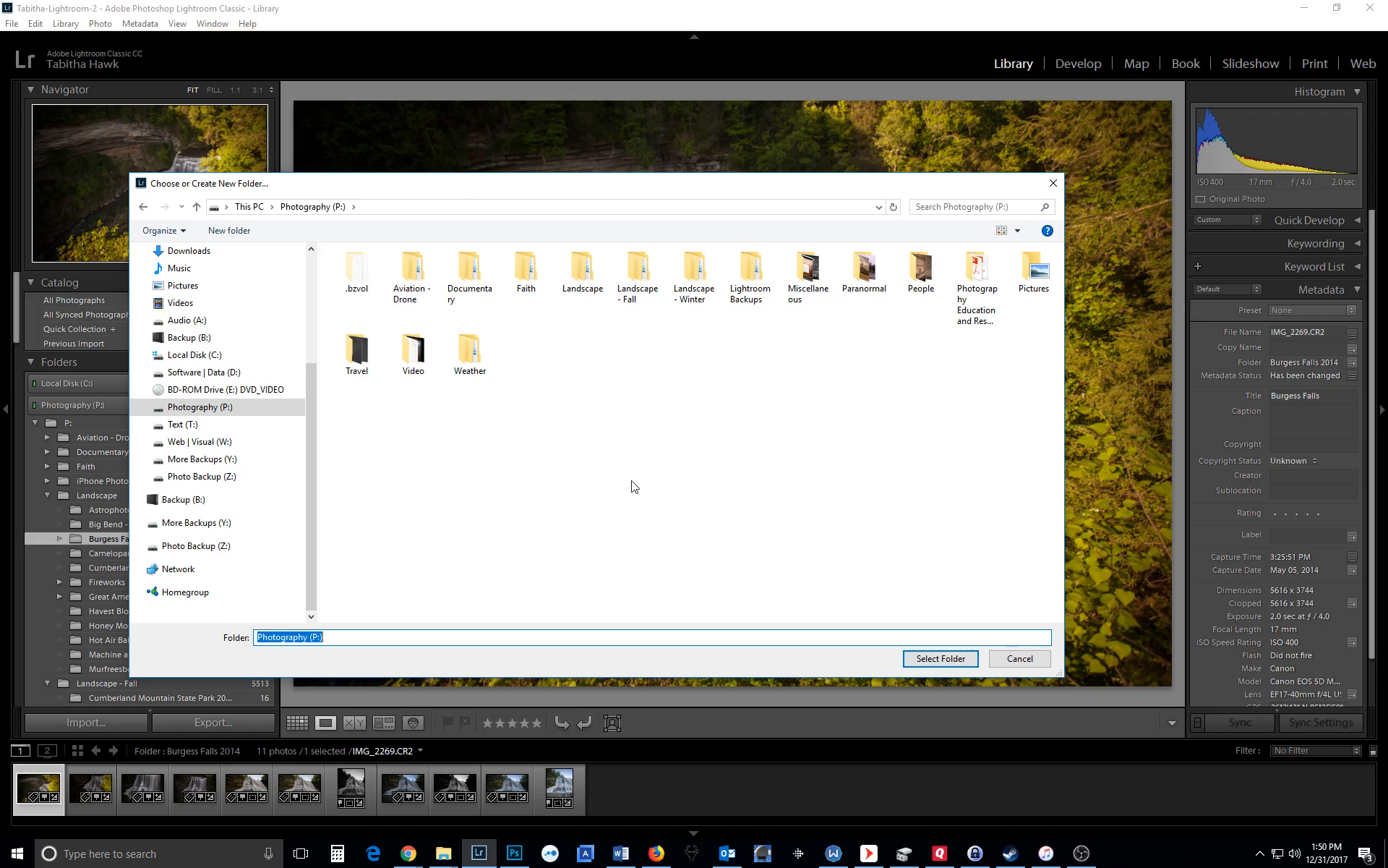
pyautogui.doubleClick(687, 286)
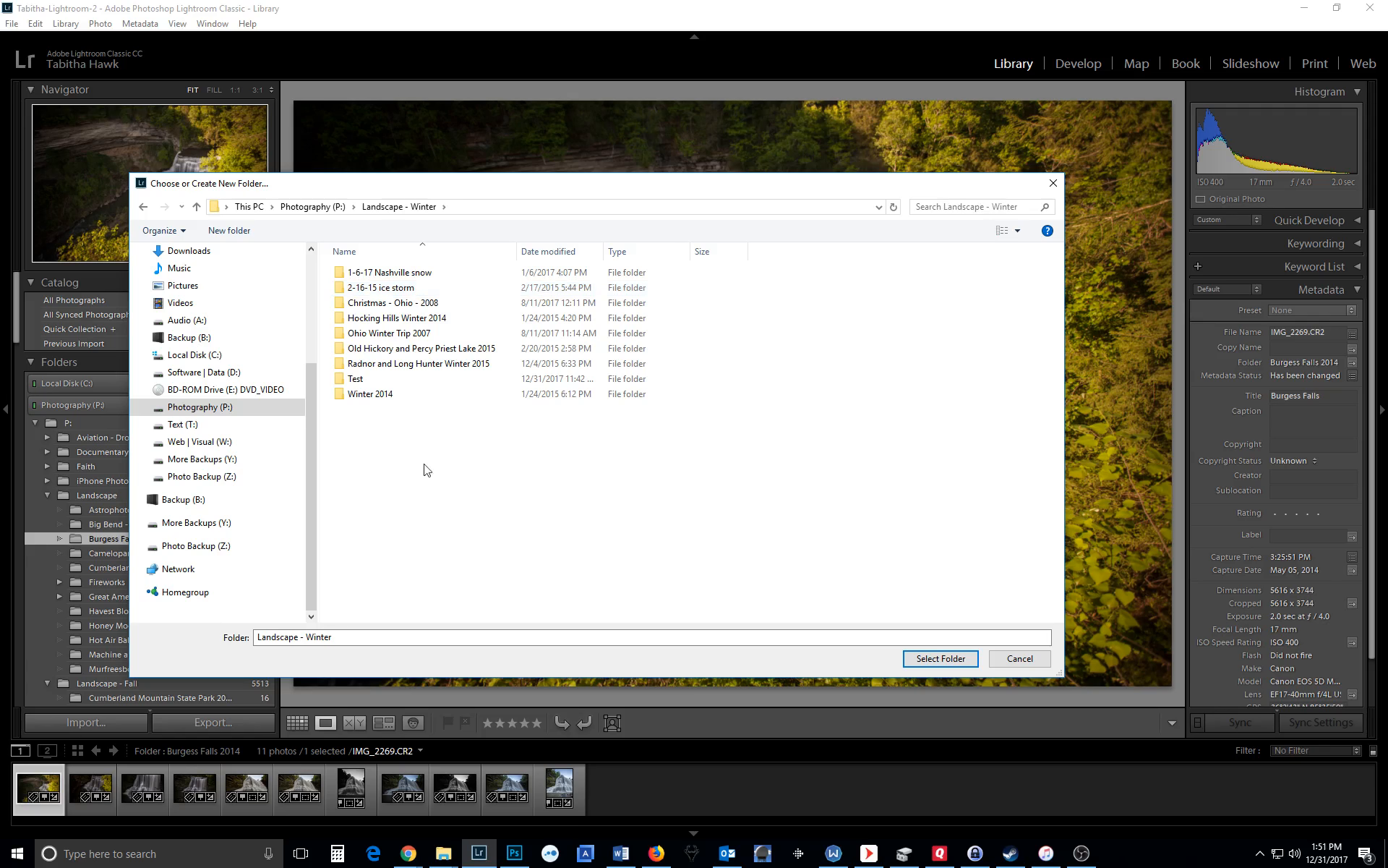
pyautogui.click(388, 386)
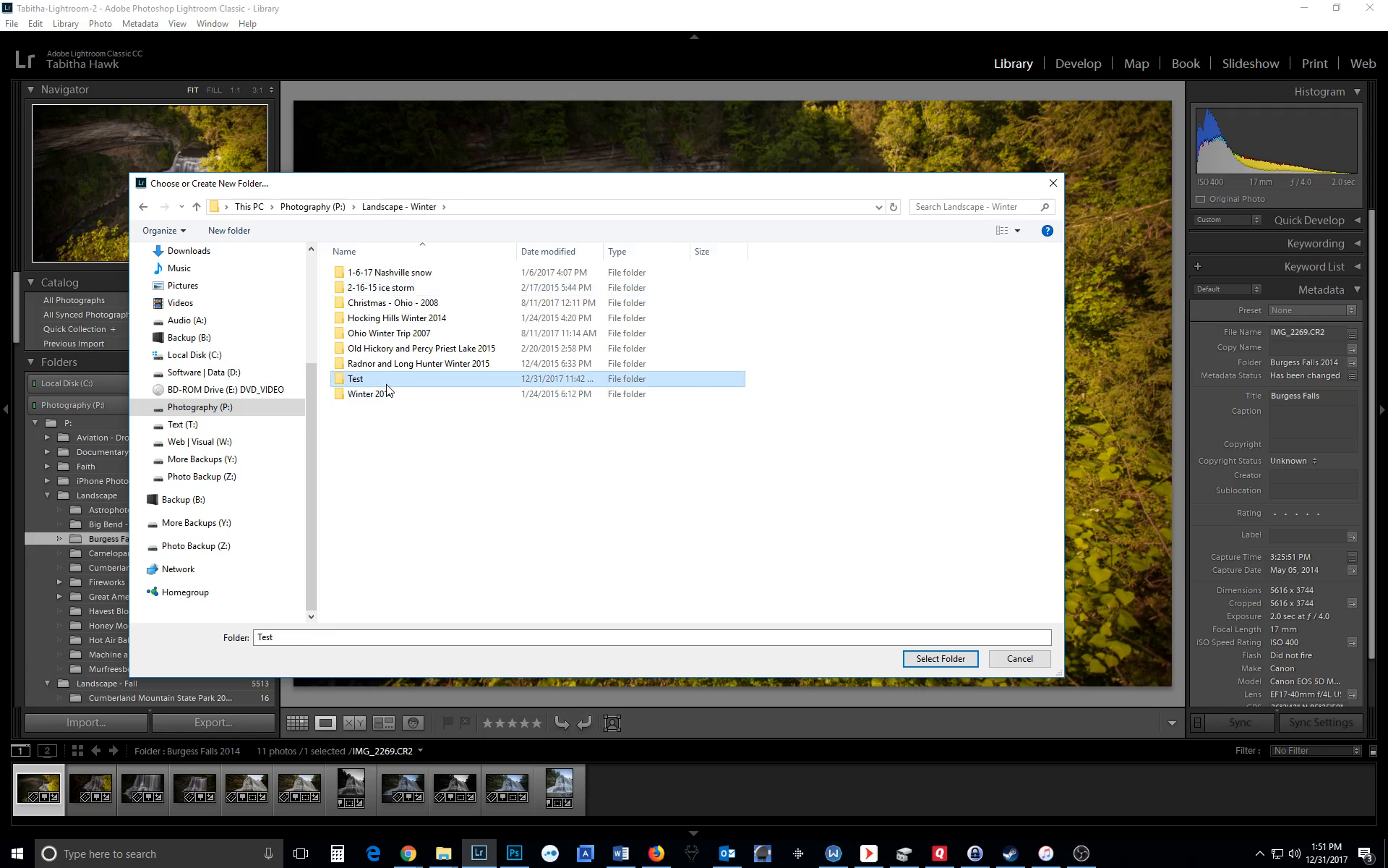
pyautogui.doubleClick(388, 391)
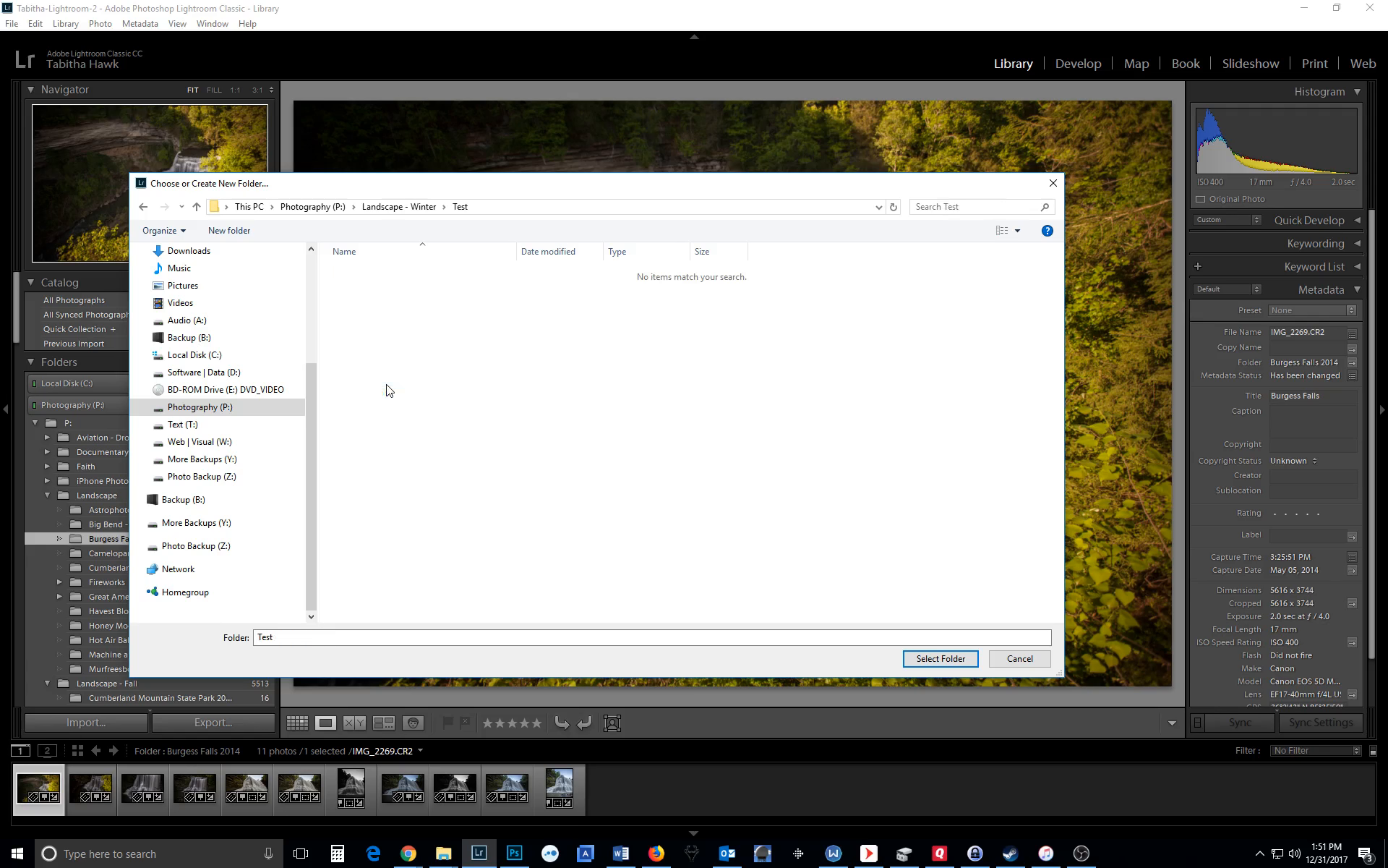
pyautogui.click(941, 659)
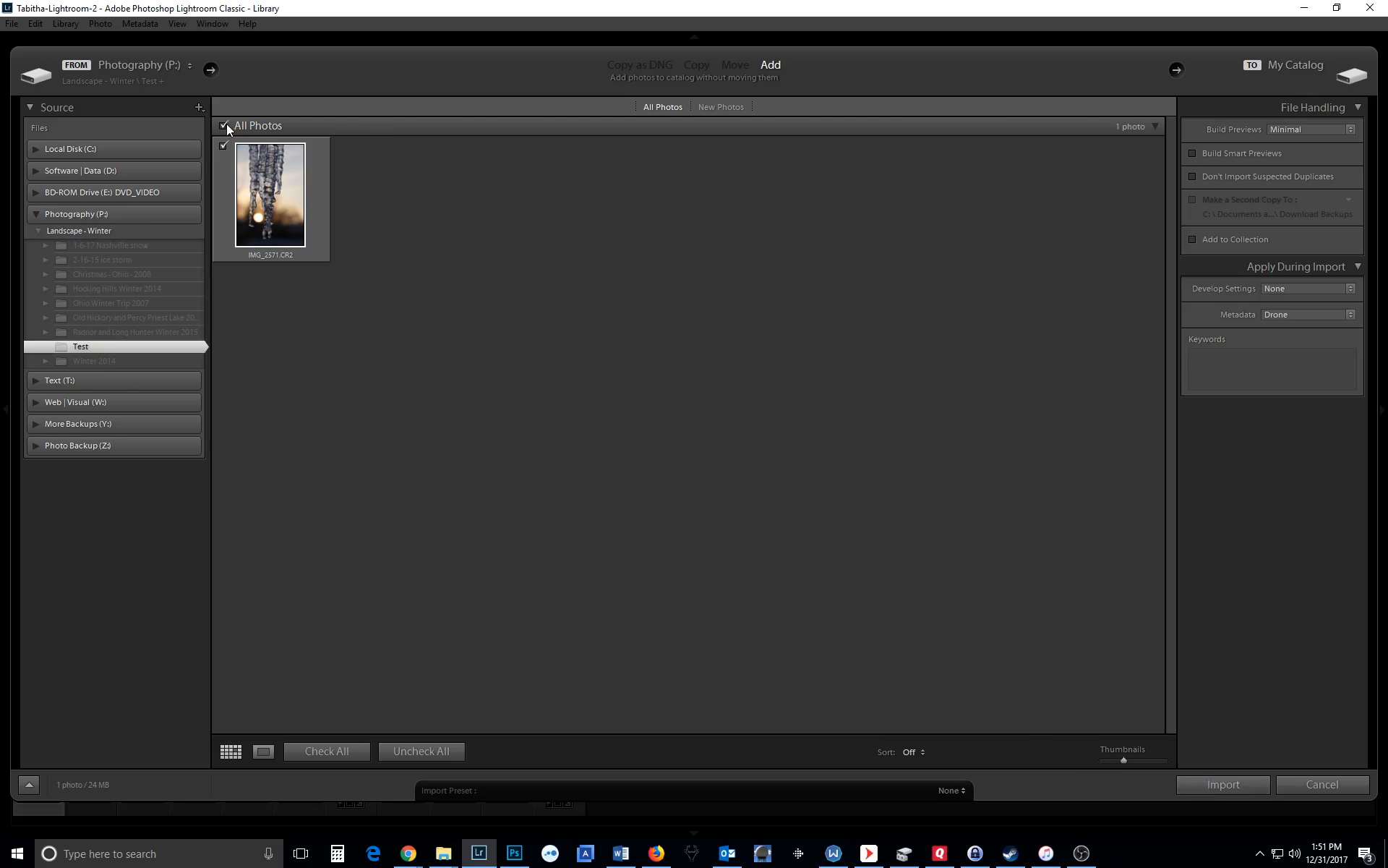
pyautogui.click(1208, 784)
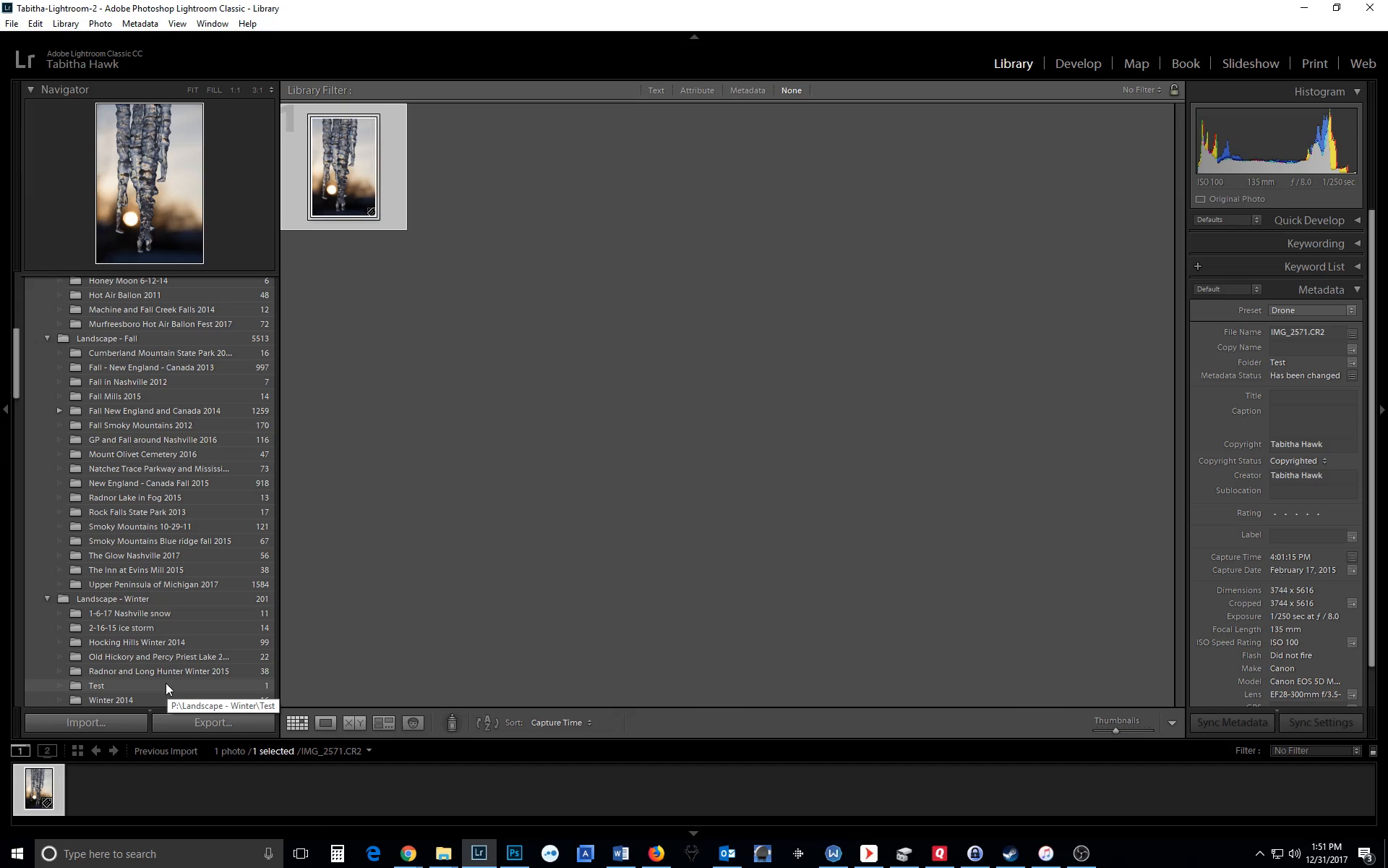
# Step: Show the Test folder under Landscape - Winter in the library and open its icicle photo in the Develop module
pyautogui.scroll(-3, 152, 651)
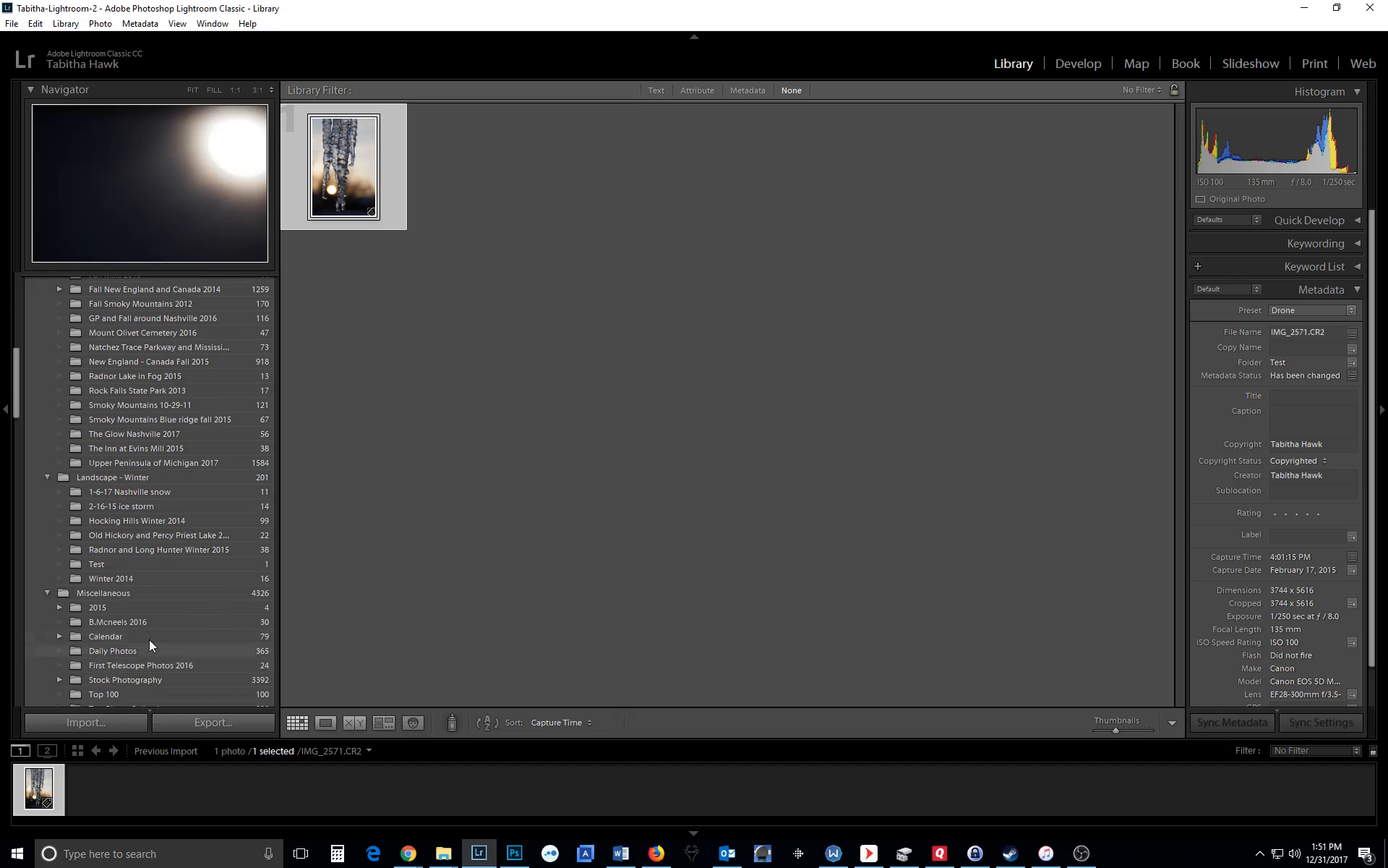
pyautogui.click(127, 560)
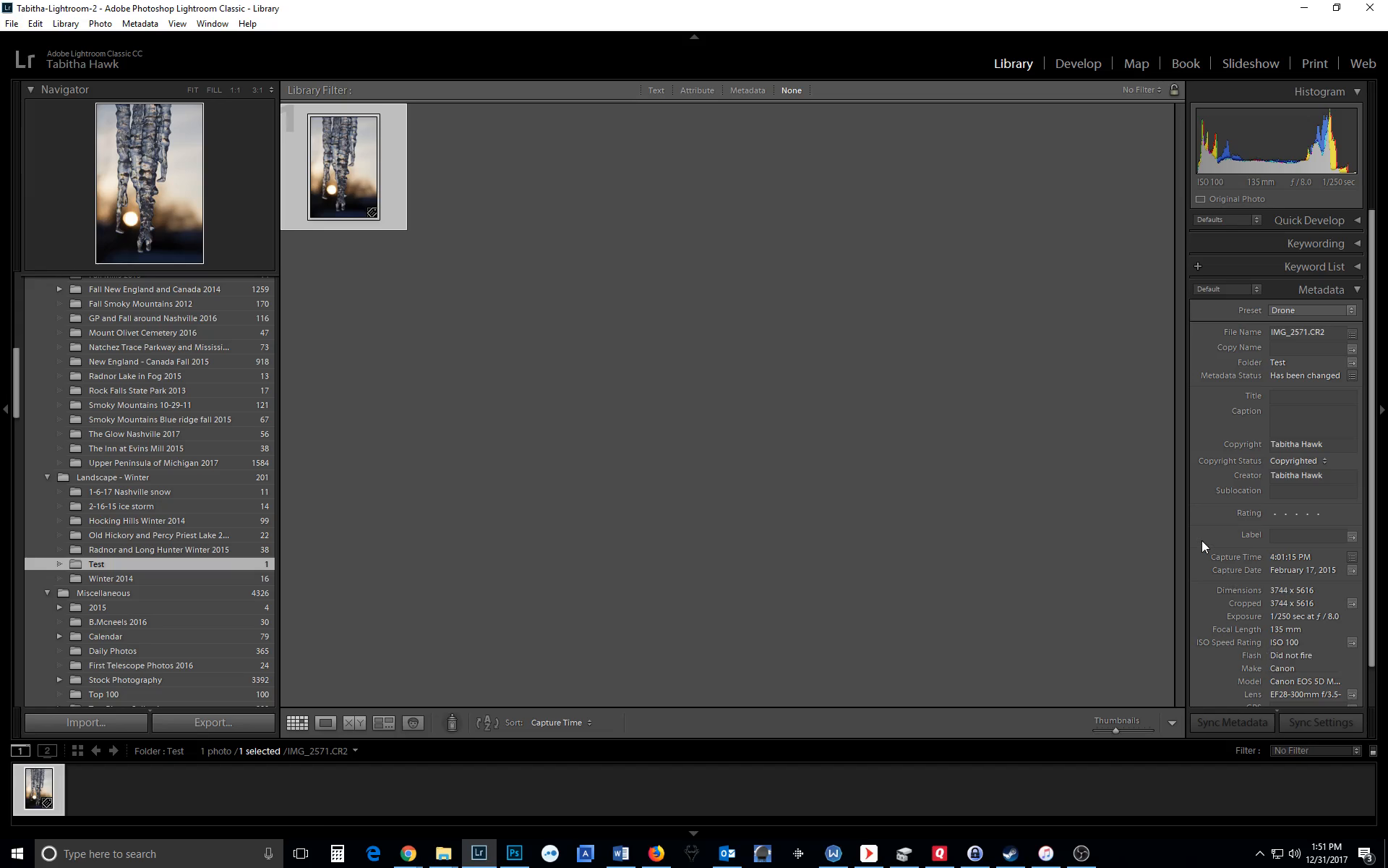
pyautogui.click(1095, 67)
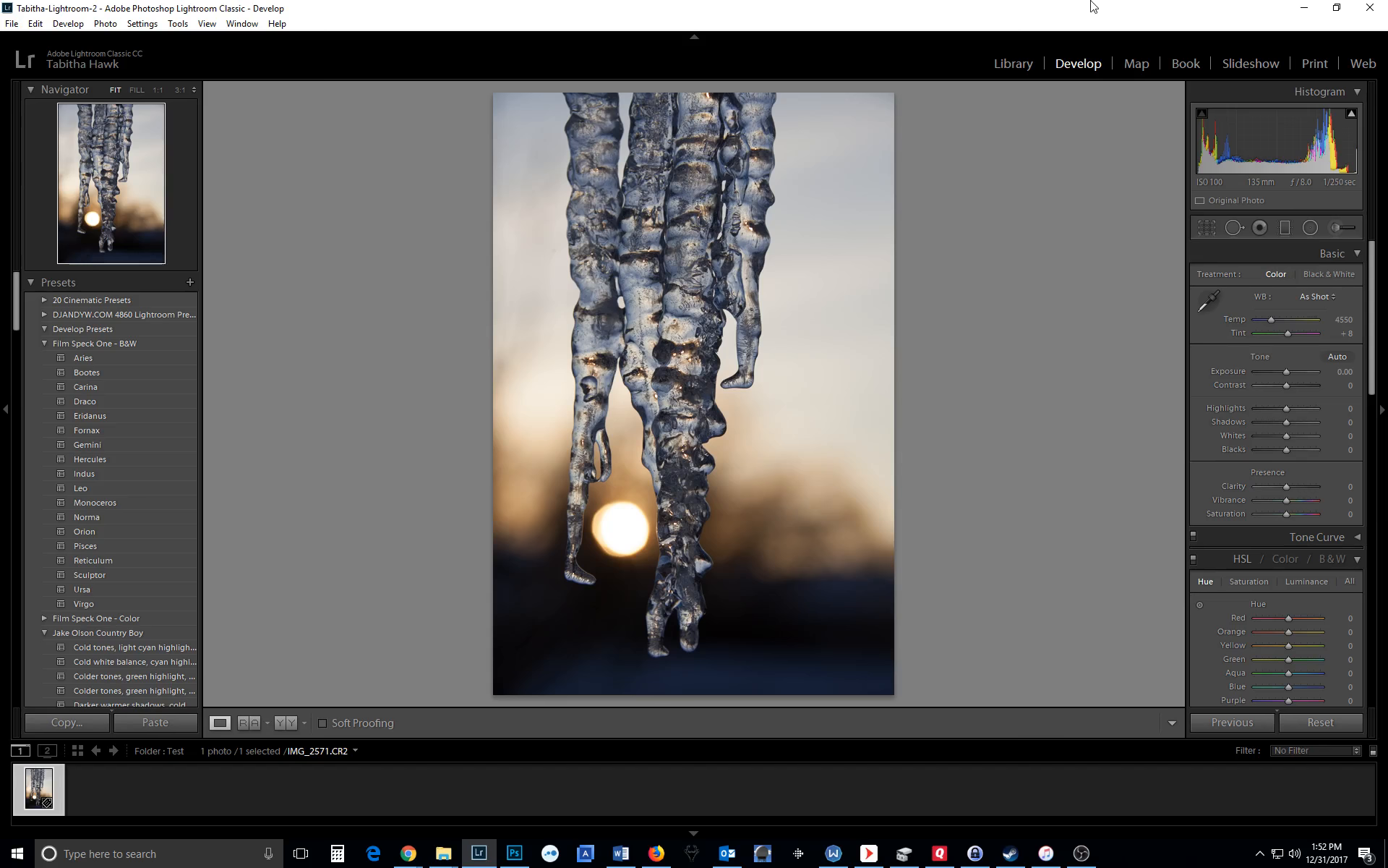
# Step: Try the Shade white balance on the icicle photo and return it to As Shot
pyautogui.click(1306, 298)
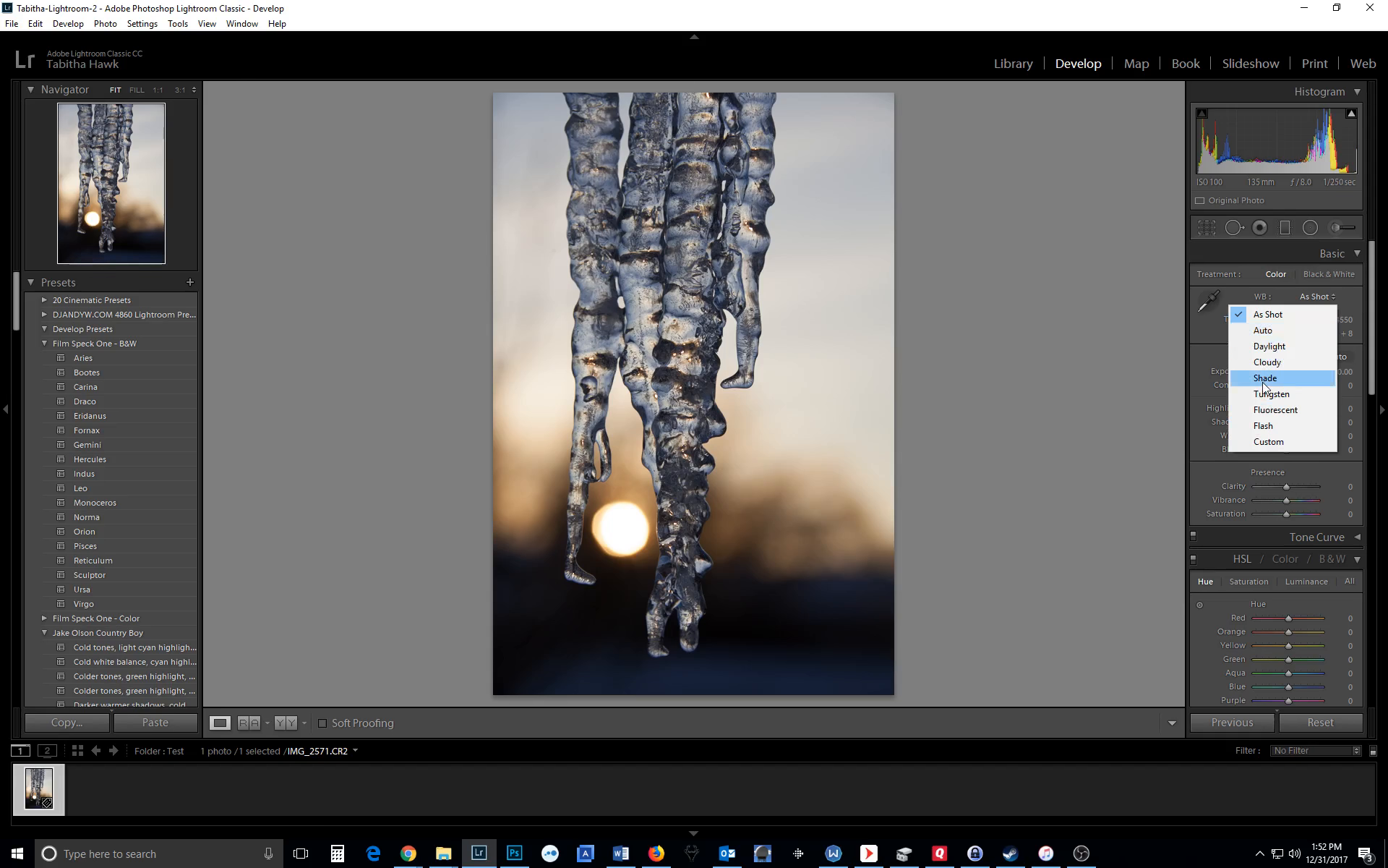
pyautogui.click(1263, 382)
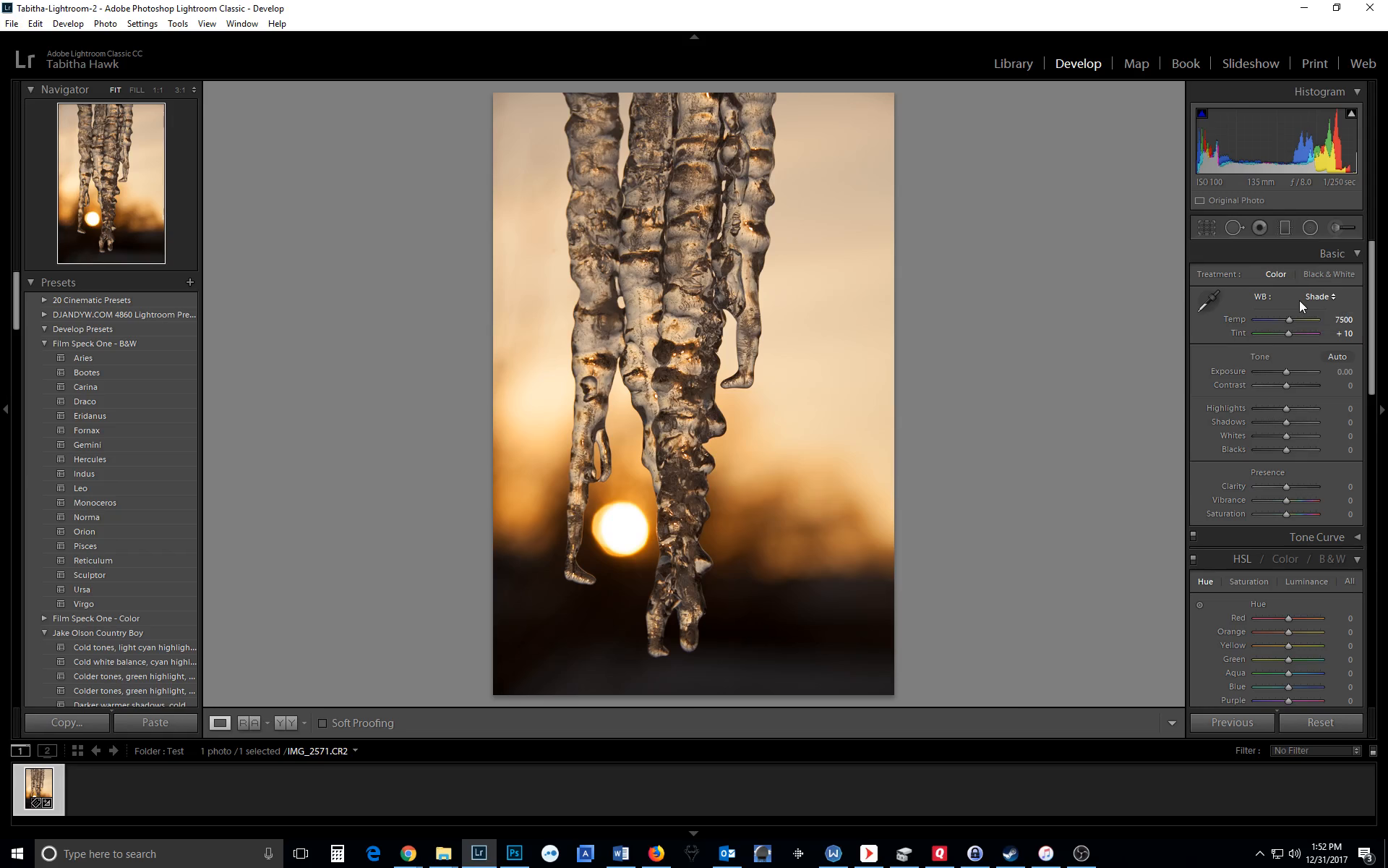
pyautogui.click(1301, 299)
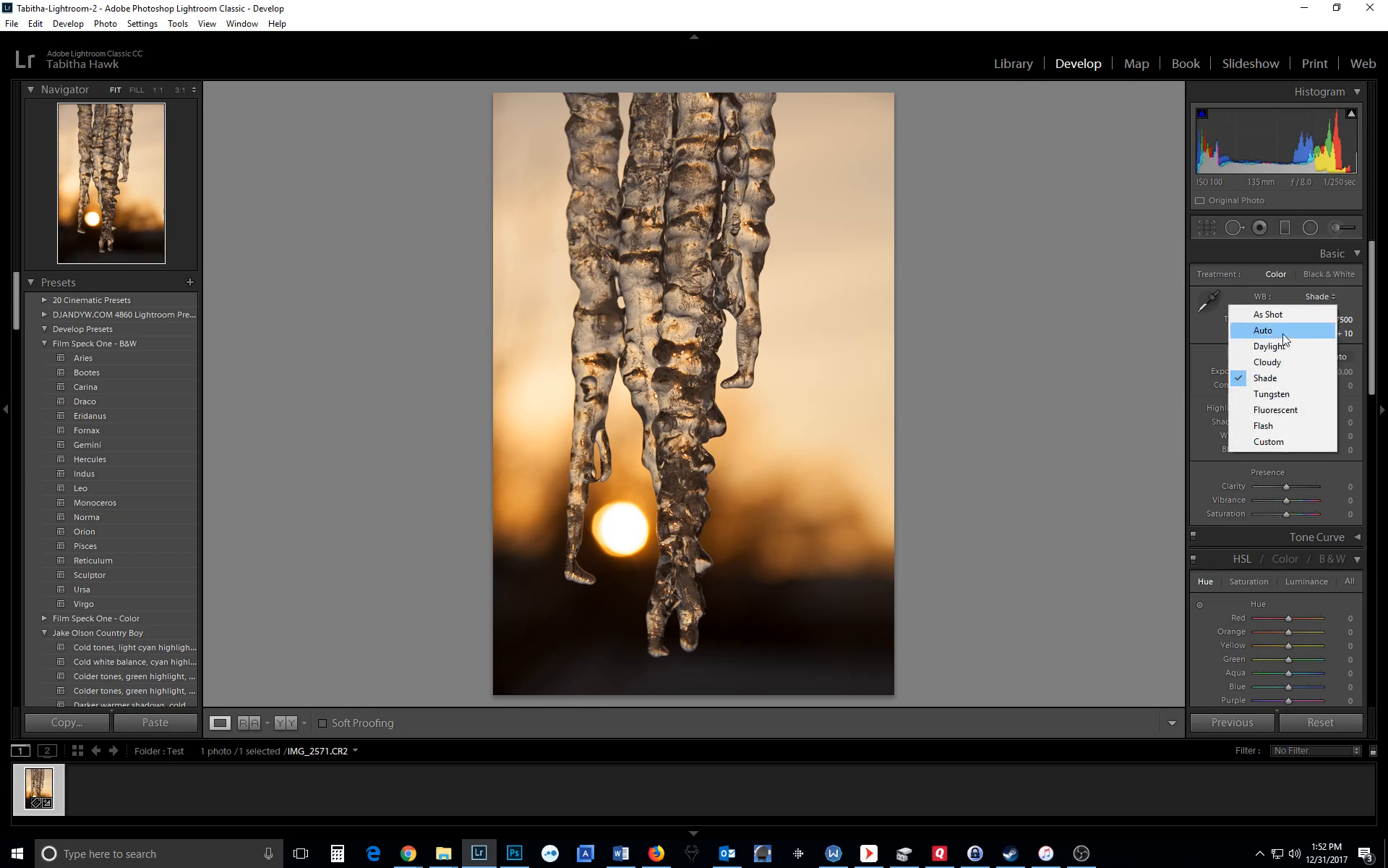
pyautogui.click(1282, 316)
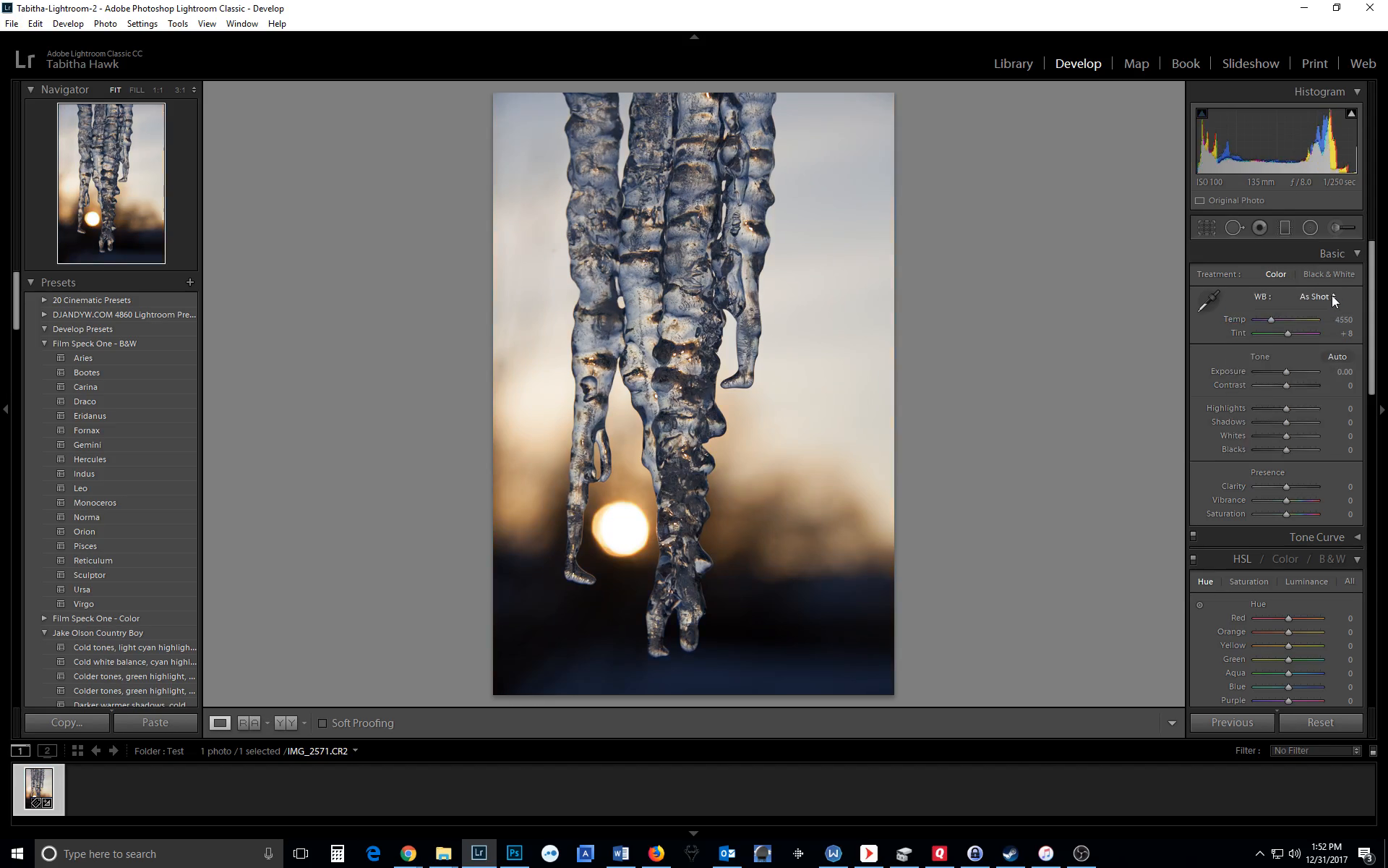
# Step: Try the Auto, Daylight and Cloudy white balance presets on the icicle photo
pyautogui.click(1316, 299)
pyautogui.click(1264, 330)
pyautogui.click(1306, 293)
pyautogui.click(1281, 353)
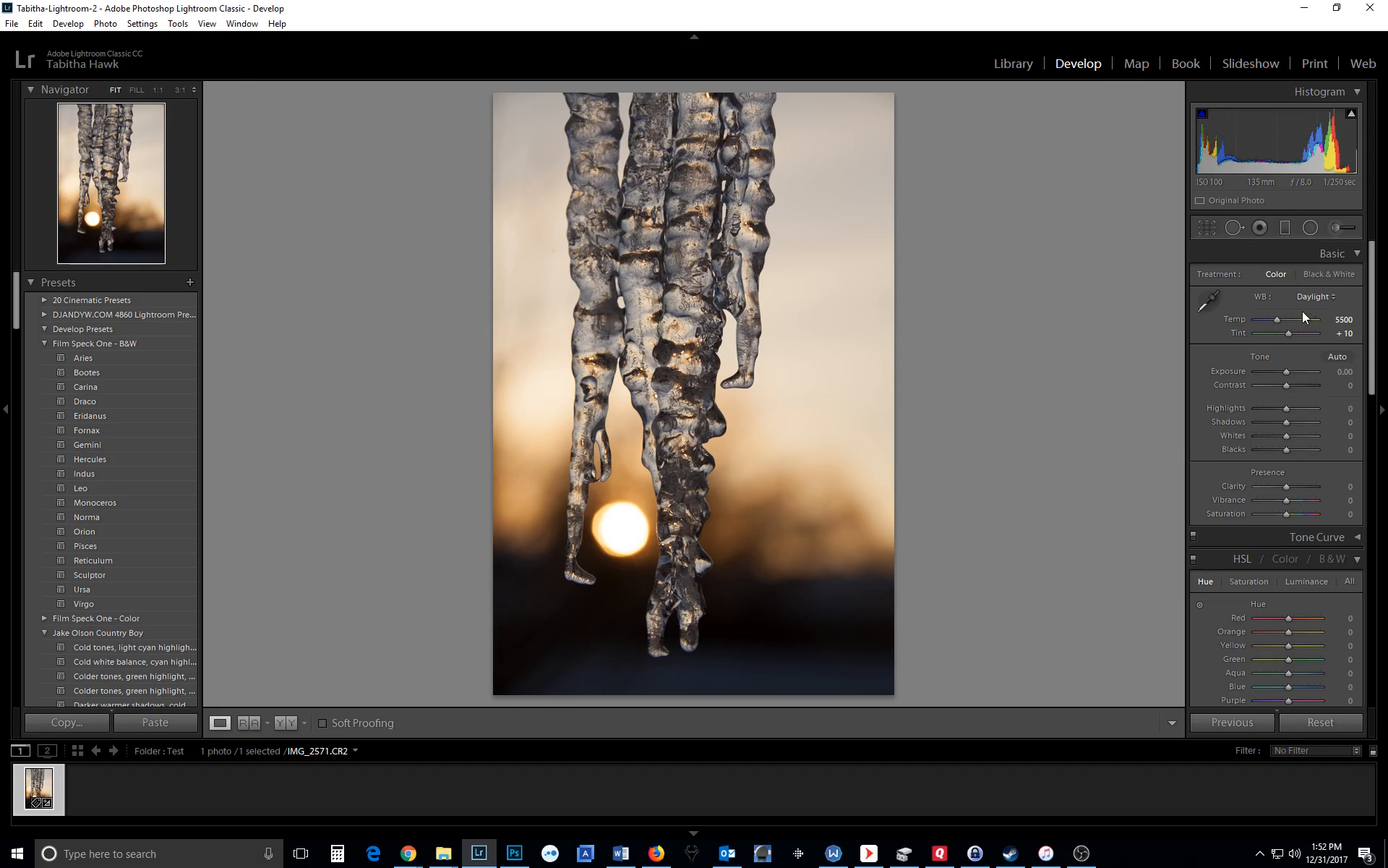
pyautogui.click(1307, 298)
pyautogui.click(1294, 363)
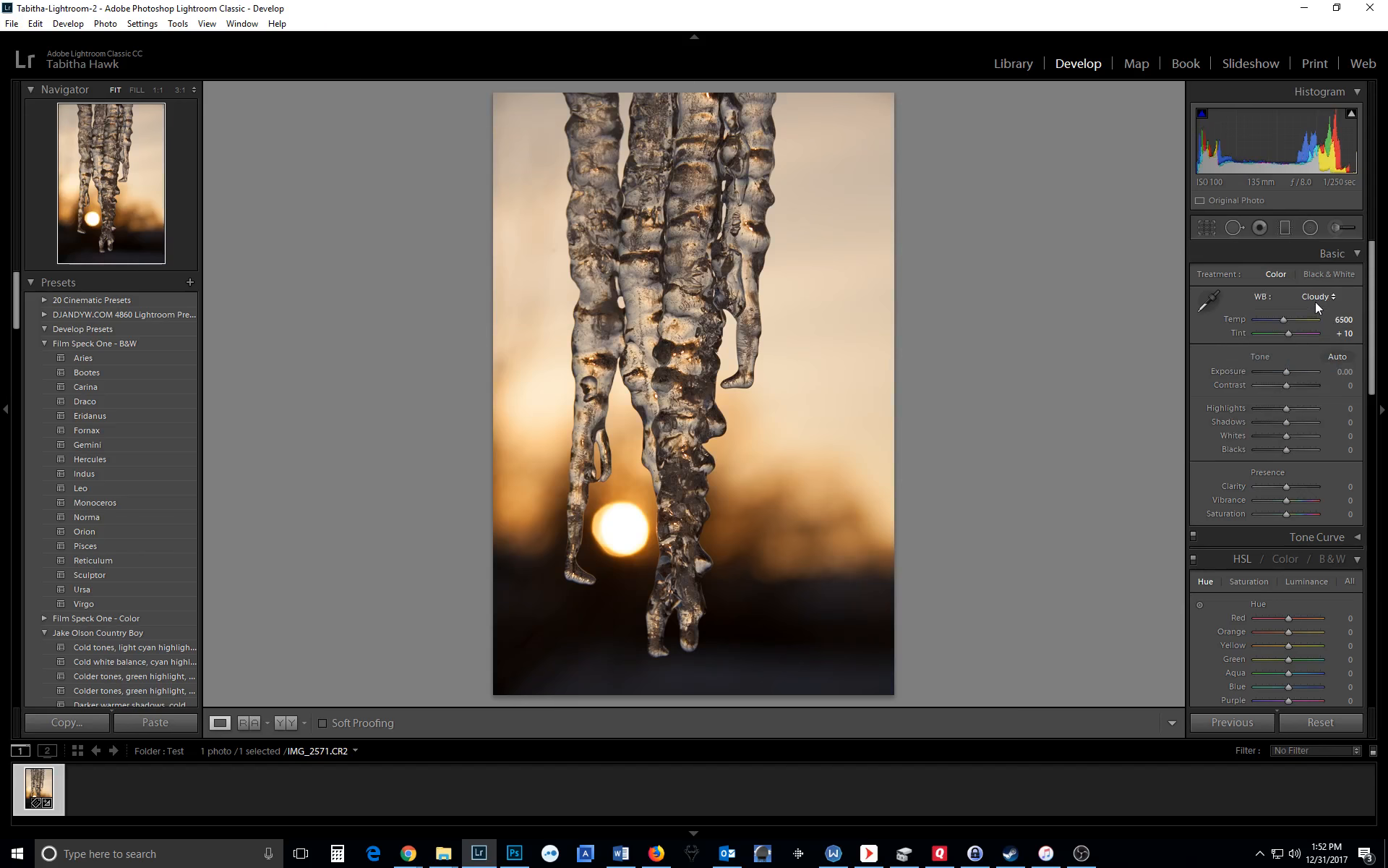
# Step: Choose the Shade white balance and customise it to a temperature of 12750 and a tint of +43
pyautogui.click(1316, 298)
pyautogui.click(1294, 385)
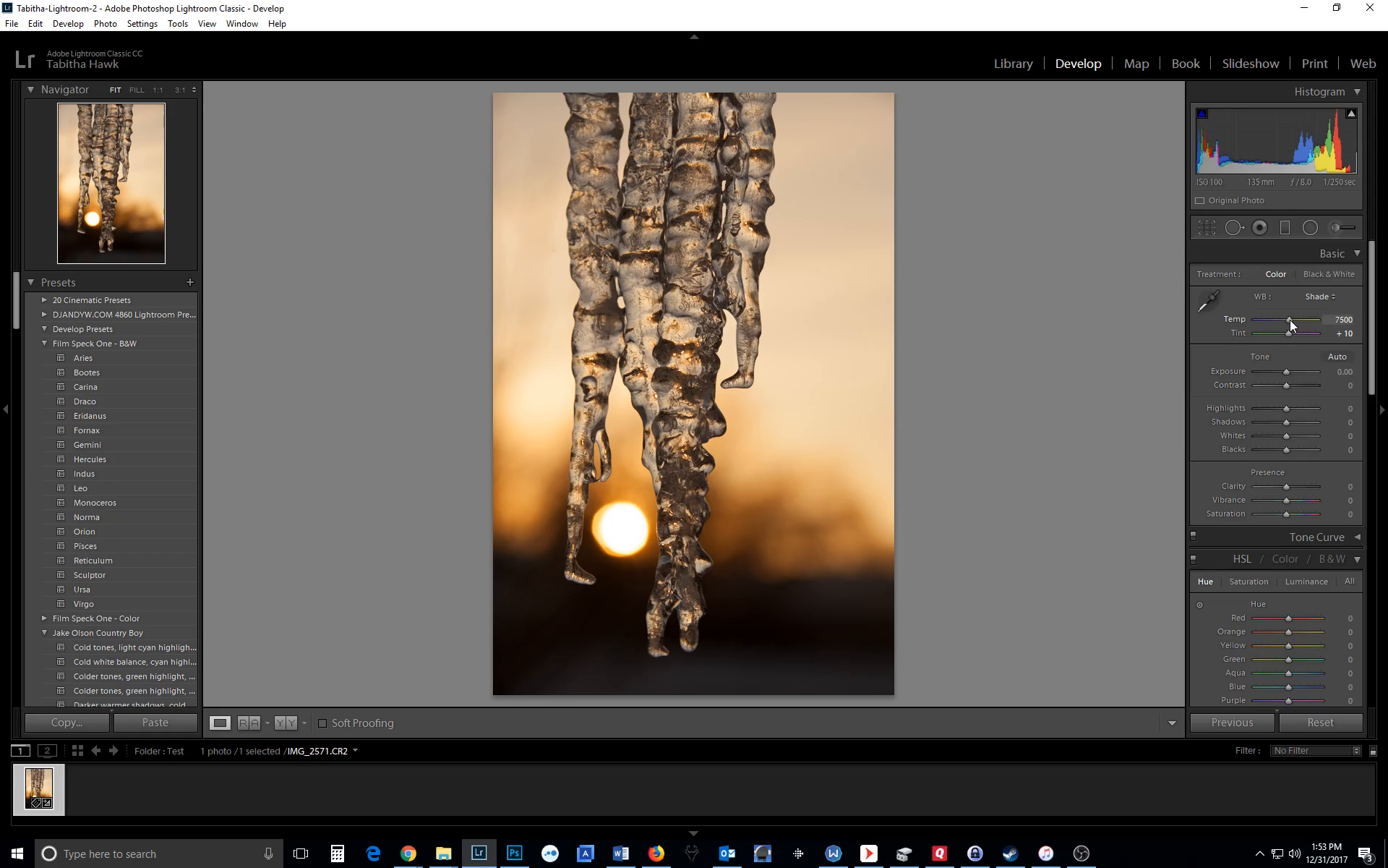
pyautogui.moveTo(1290, 320); pyautogui.dragTo(1303, 319)
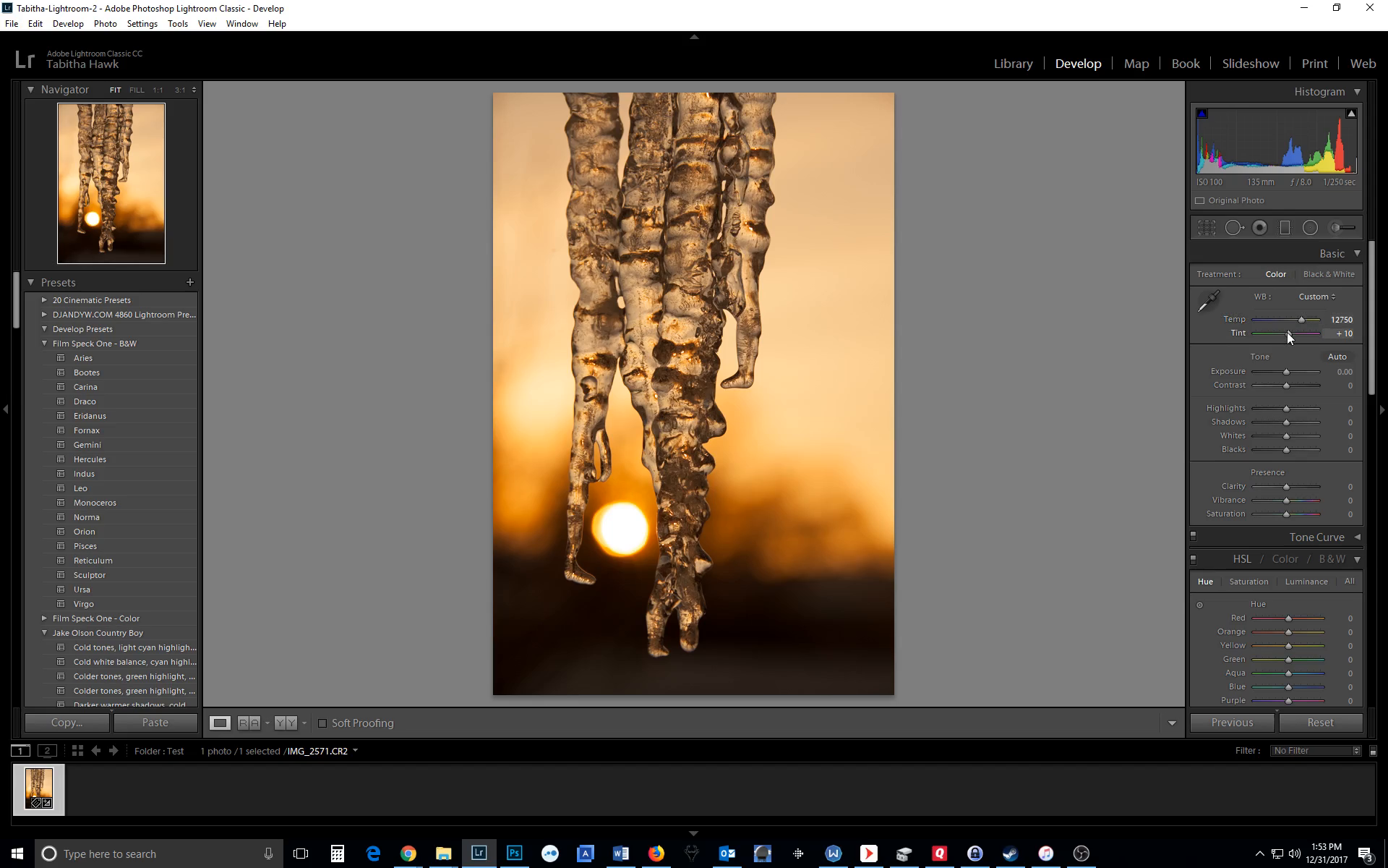
pyautogui.moveTo(1287, 331); pyautogui.dragTo(1293, 334)
# Step: Apply Auto tone and refine it, trying Highlights at +100 before setting Highlights to -100 and Contrast to -7
pyautogui.click(1334, 356)
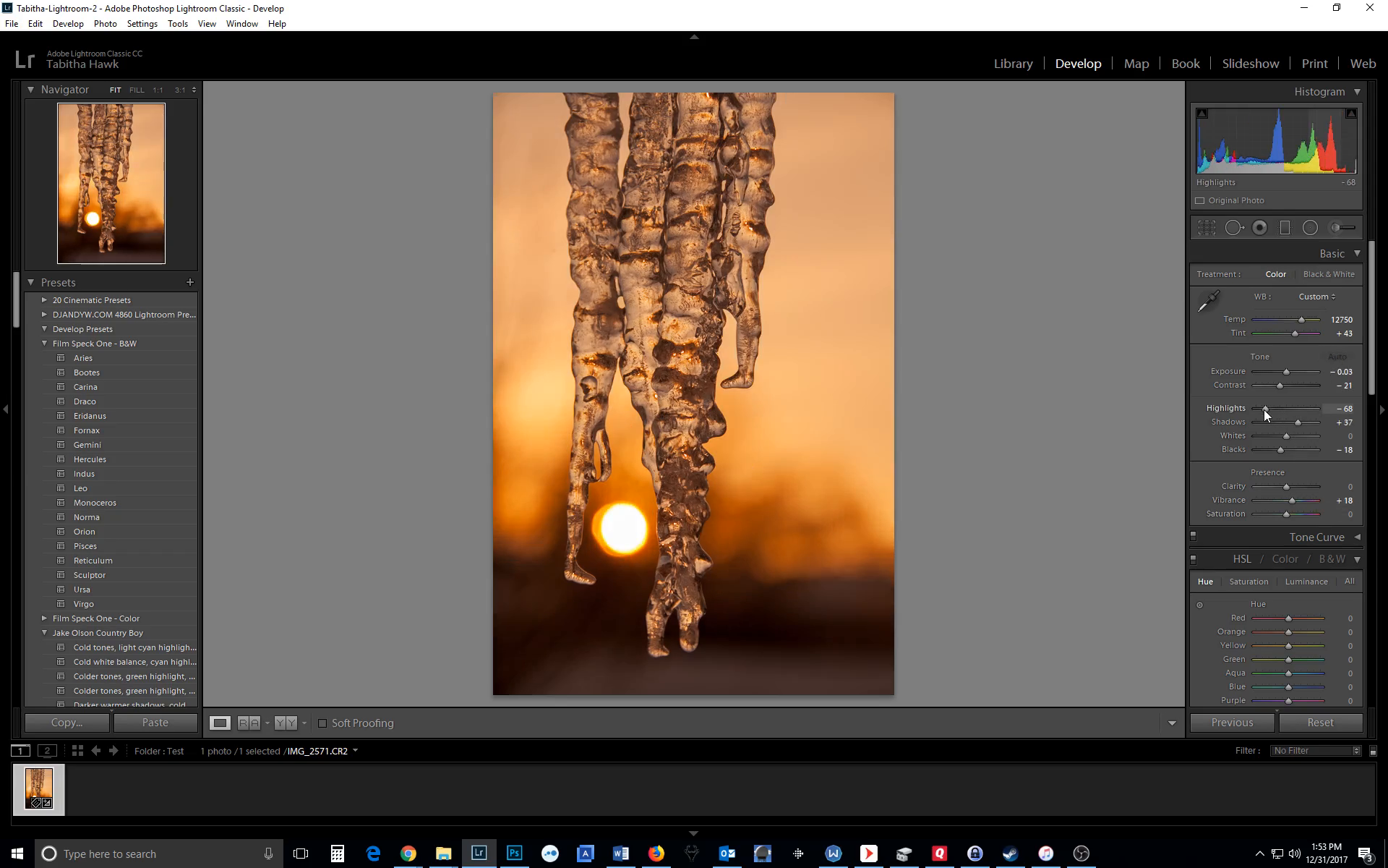
pyautogui.moveTo(1261, 409); pyautogui.dragTo(1352, 437)
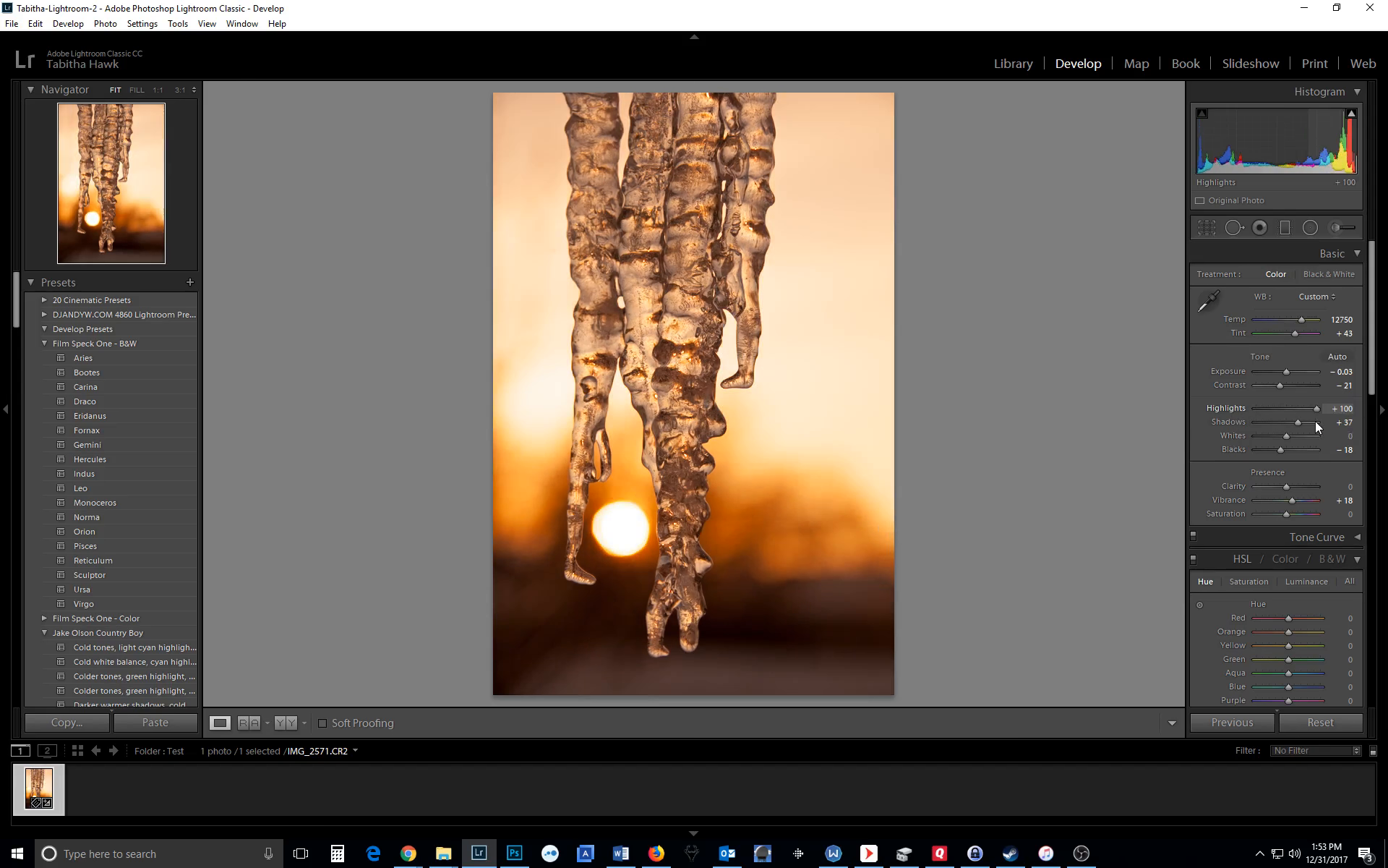
pyautogui.moveTo(1315, 421); pyautogui.dragTo(1226, 418)
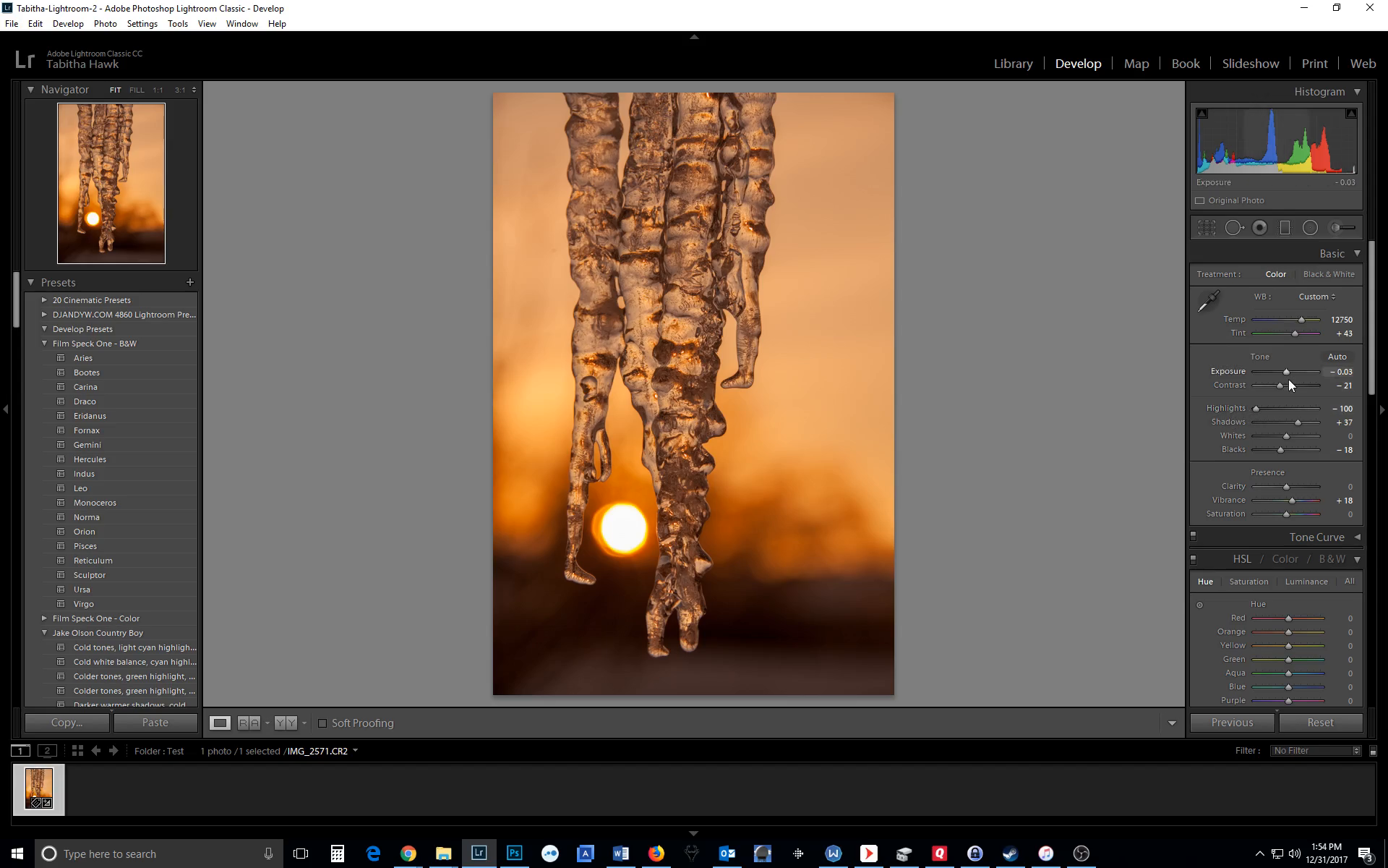
pyautogui.moveTo(1281, 384); pyautogui.dragTo(1282, 384)
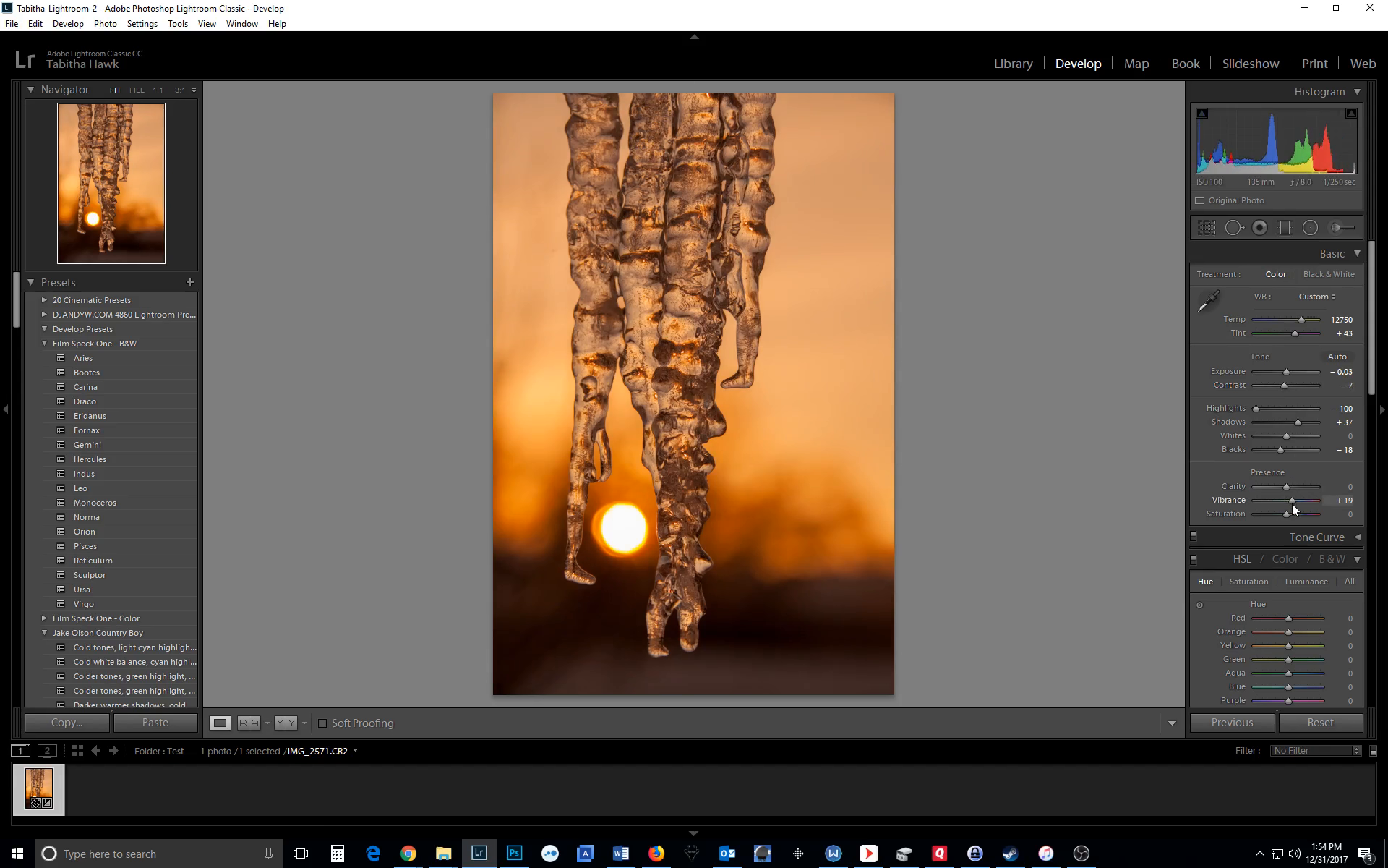
# Step: Set the photo's Vibrance to +52 and slightly adjust its Saturation
pyautogui.moveTo(1291, 503); pyautogui.dragTo(1303, 505)
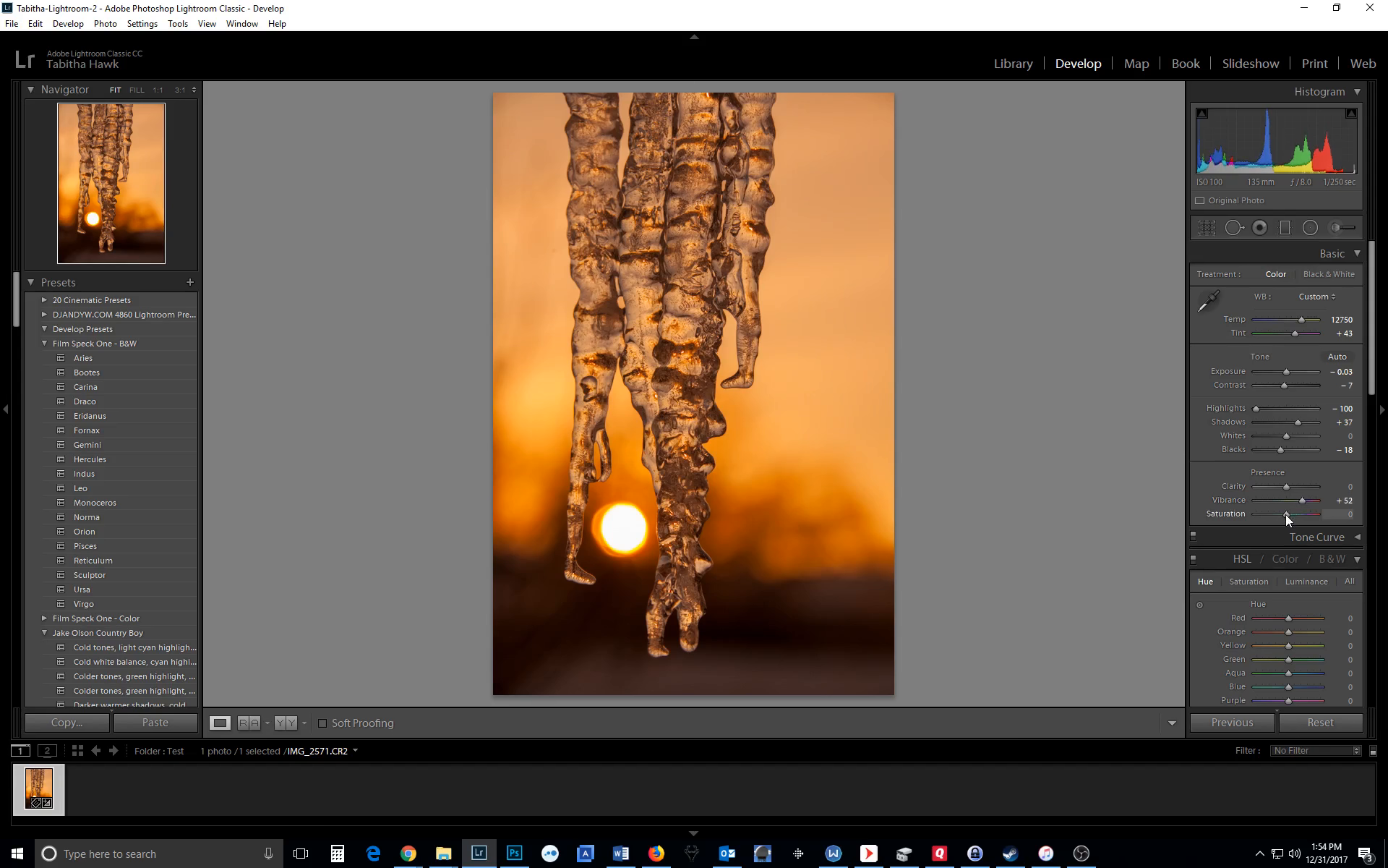
pyautogui.moveTo(1286, 515); pyautogui.dragTo(1284, 515)
# Step: Turn on Remove Chromatic Aberration in the photo's lens corrections
pyautogui.scroll(-8, 1280, 535)
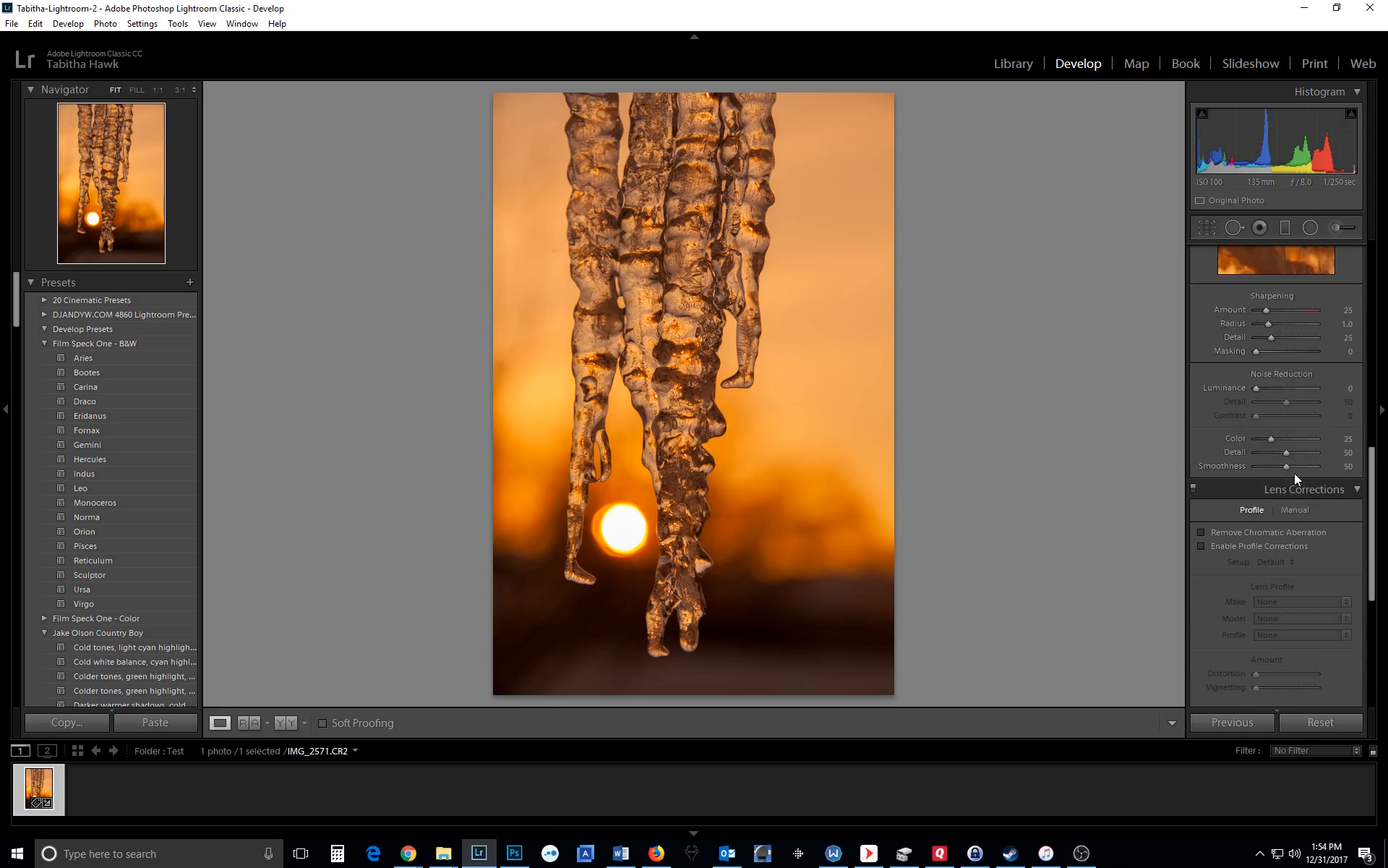
pyautogui.click(1261, 532)
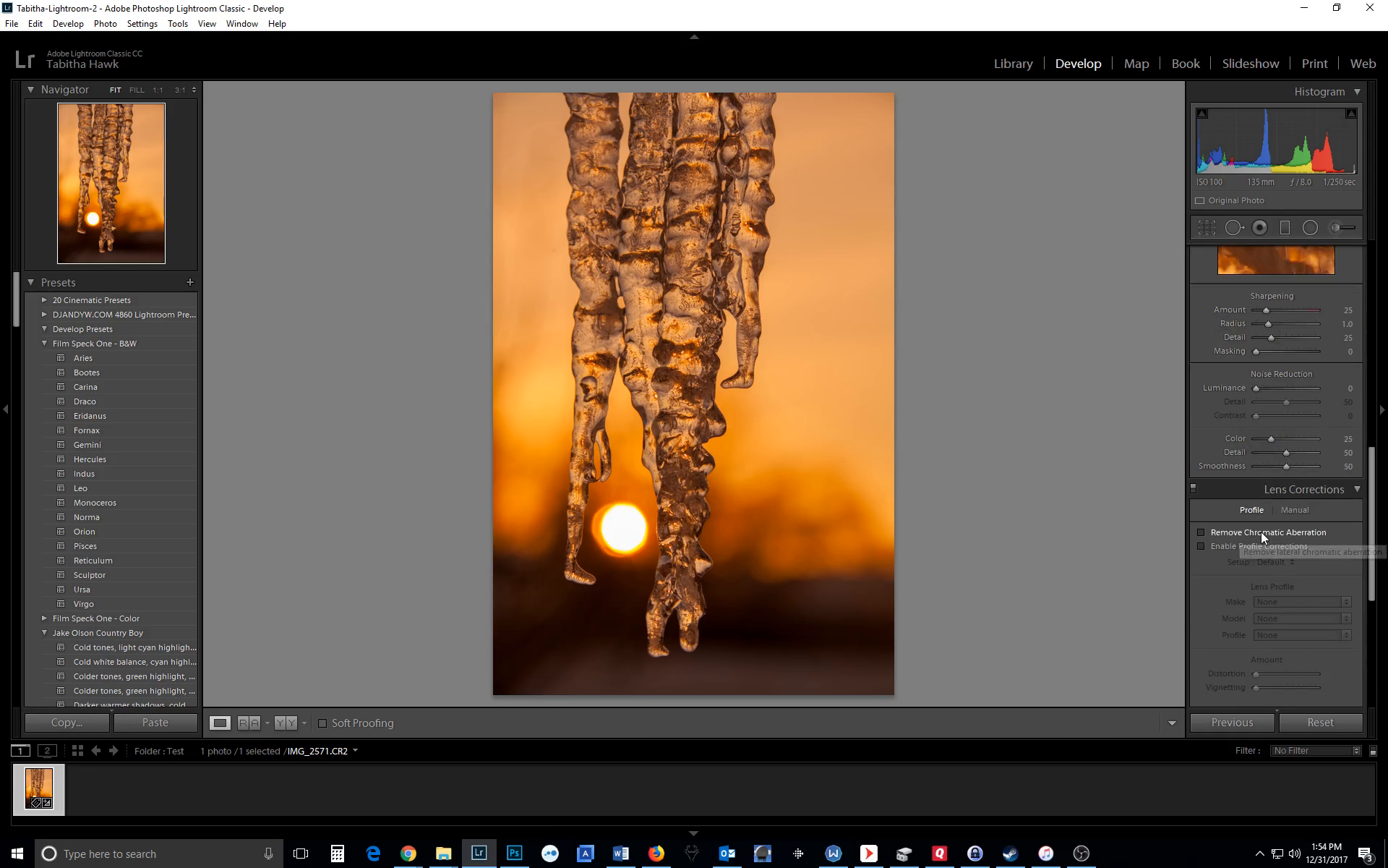
# Step: Compare the photo with and without lens profile corrections, leaving Enable Profile Corrections off
pyautogui.click(1260, 545)
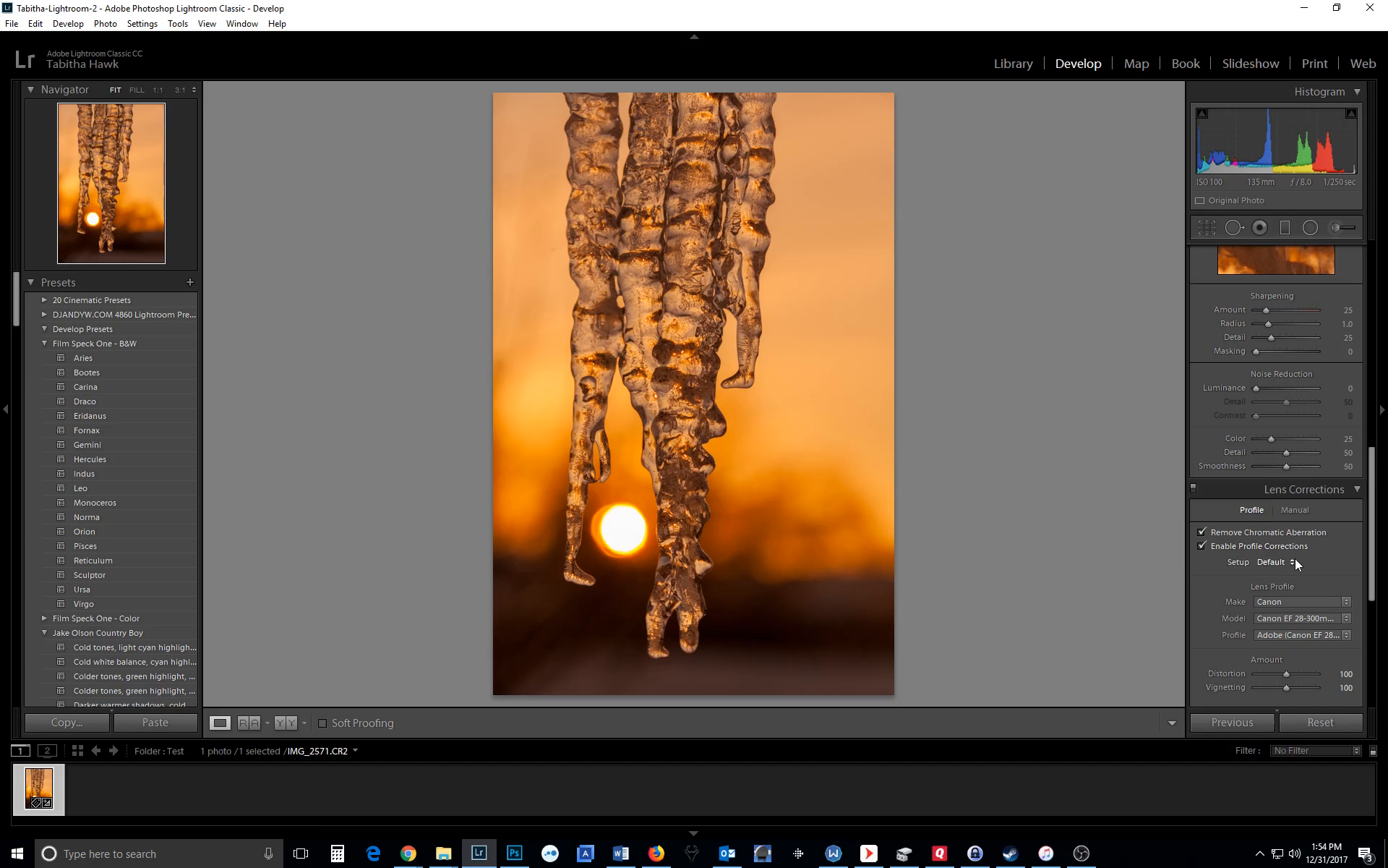
pyautogui.click(1265, 547)
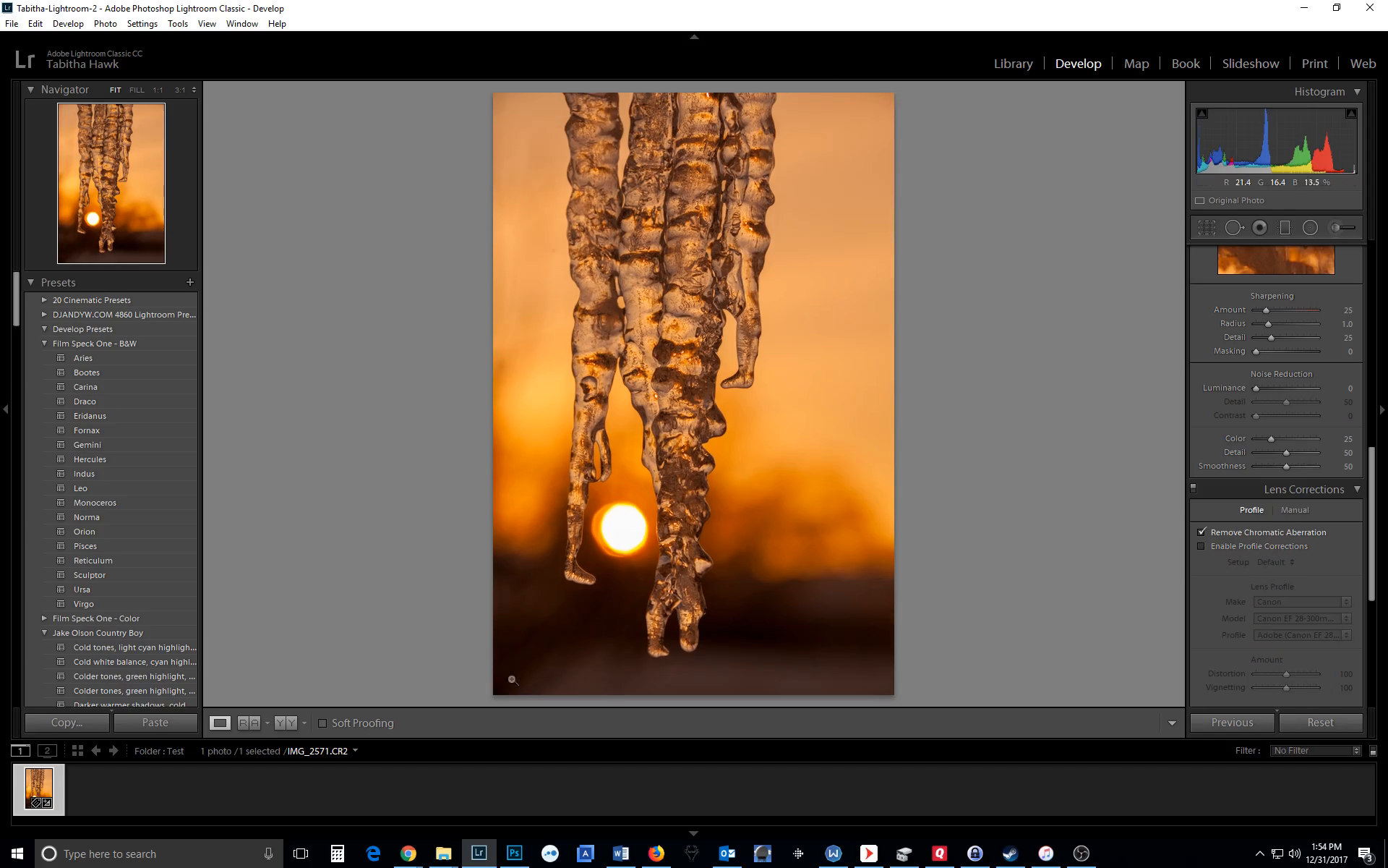
pyautogui.click(1209, 545)
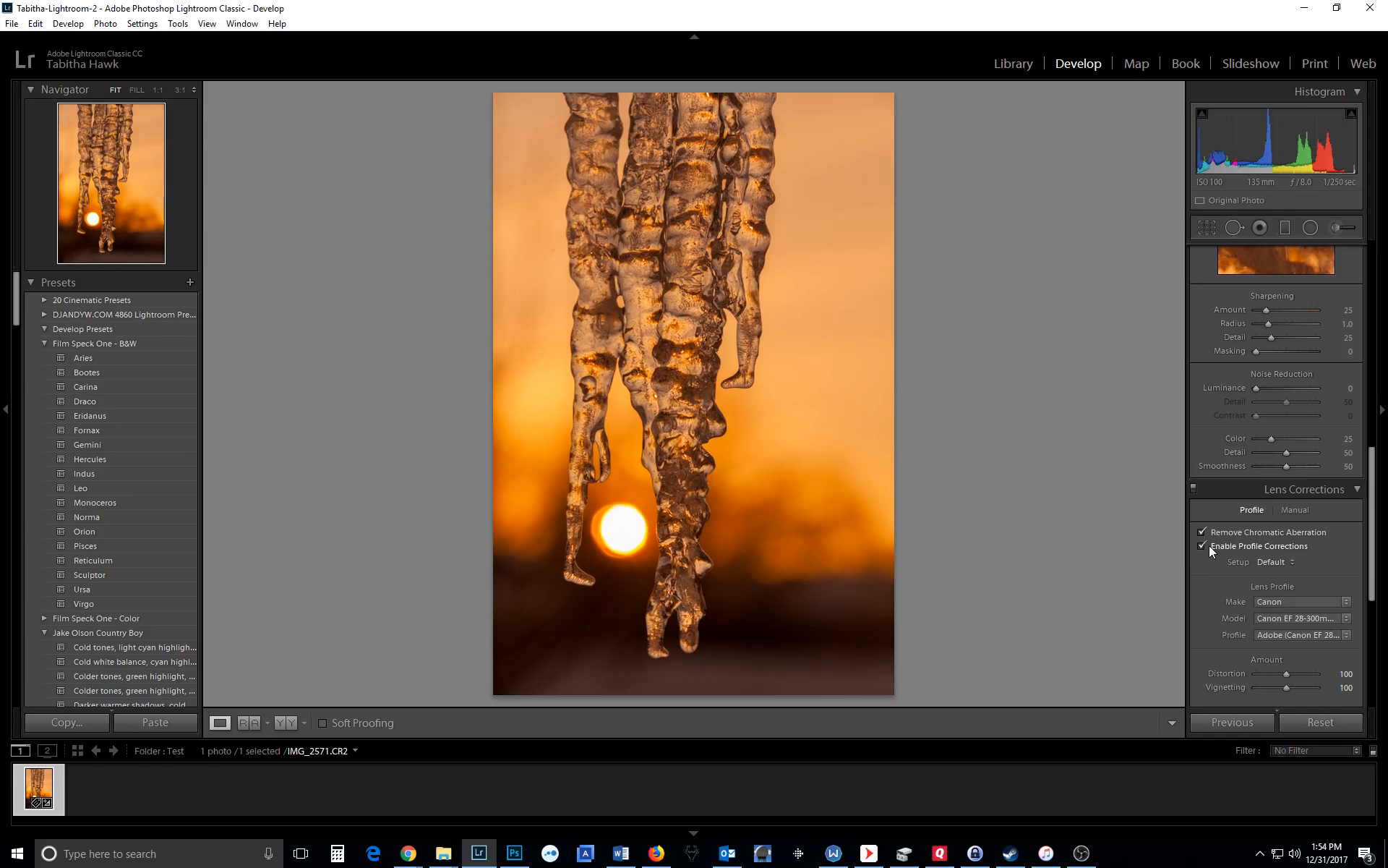
pyautogui.click(1209, 546)
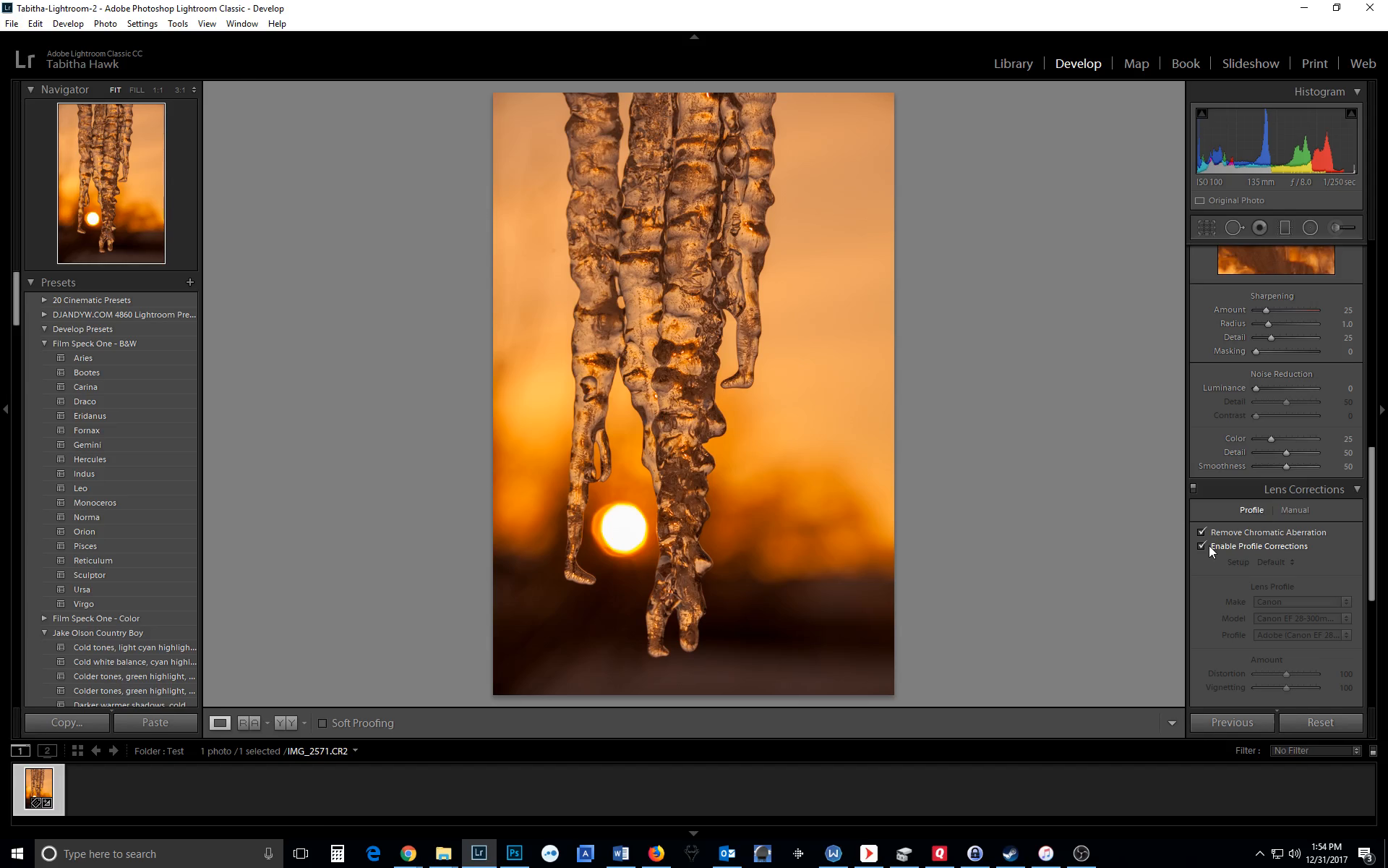
pyautogui.click(1203, 545)
pyautogui.click(1209, 546)
# Step: Try a Dehaze amount of -10 on the photo and settle on +14
pyautogui.scroll(-3, 1243, 539)
pyautogui.scroll(-2, 1243, 540)
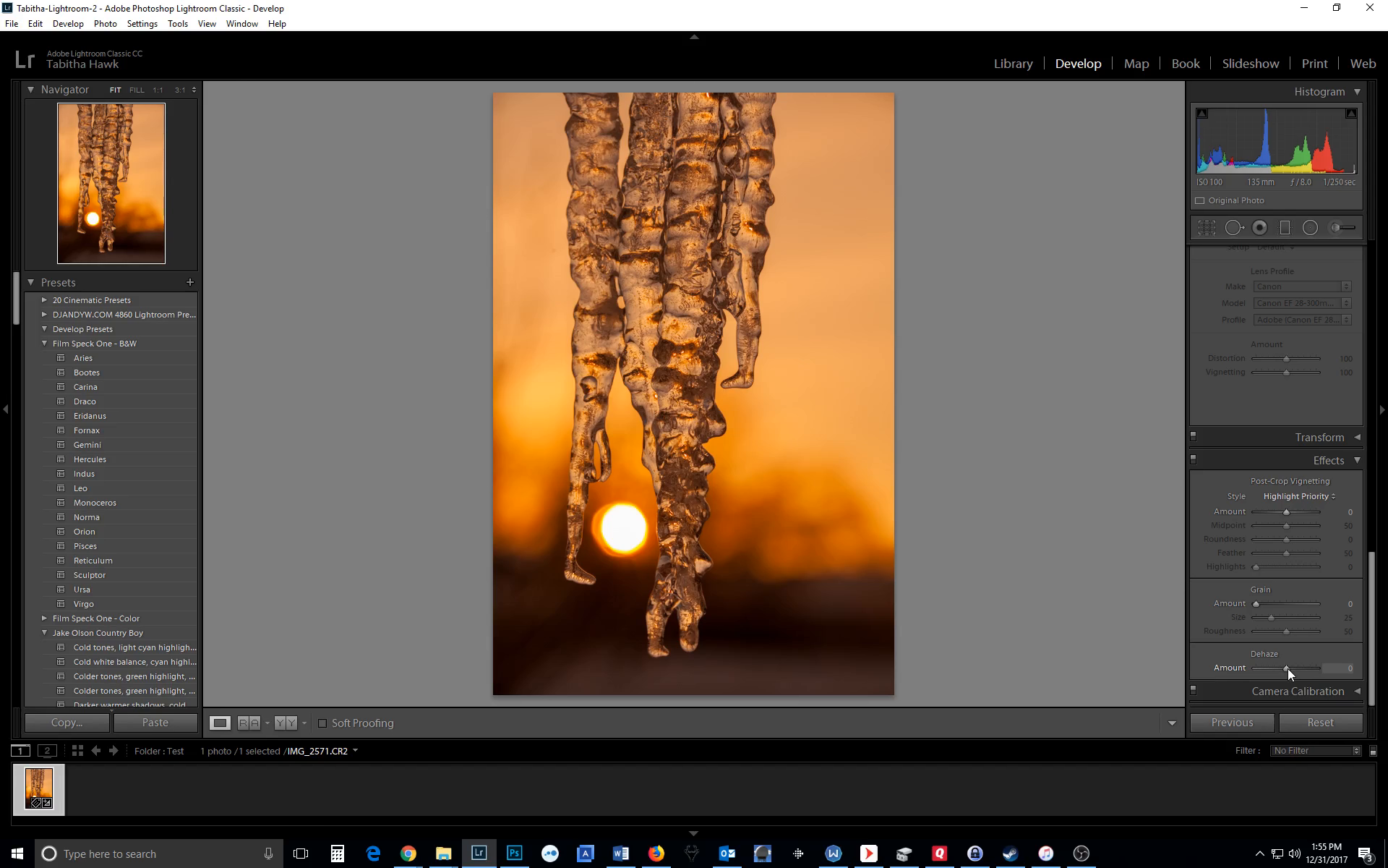
pyautogui.moveTo(1287, 668)
pyautogui.mouseDown()
pyautogui.moveTo(1304, 681)
pyautogui.moveTo(1253, 687)
pyautogui.moveTo(1285, 683)
pyautogui.mouseUp()
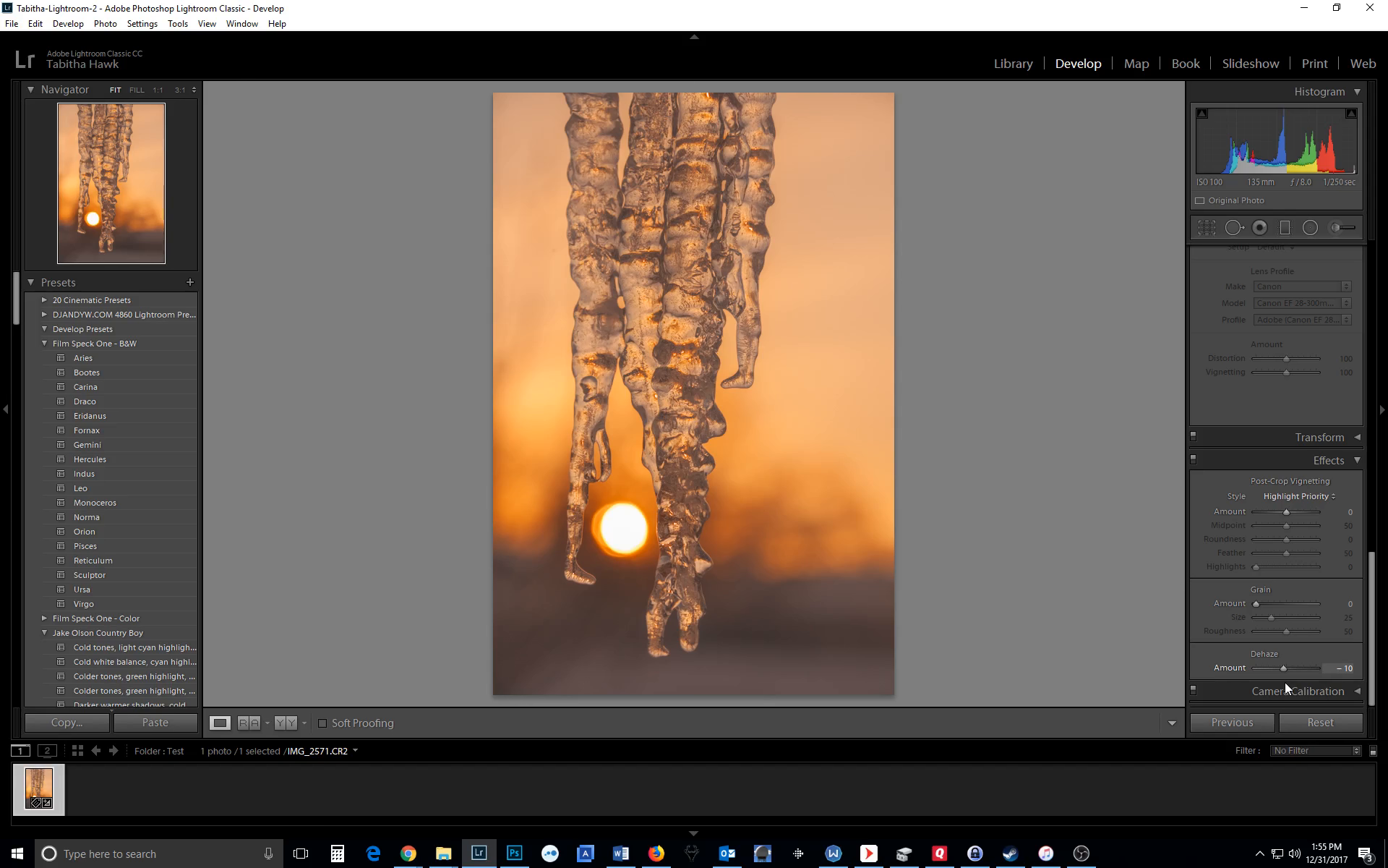
pyautogui.moveTo(1286, 682); pyautogui.dragTo(1292, 680)
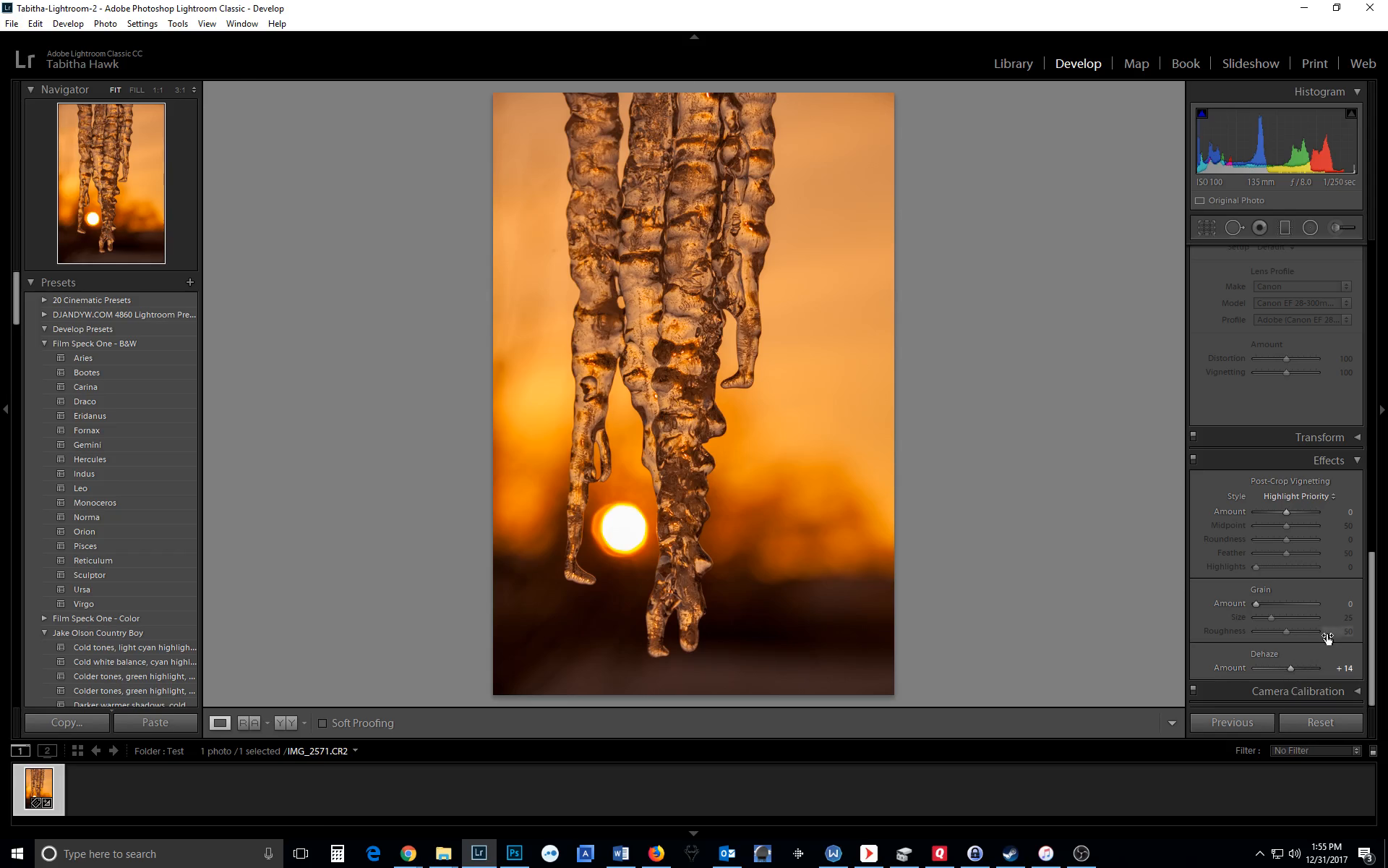
# Step: Compare the edited icicle photo with its original side by side, and return to the single-photo view
pyautogui.scroll(10, 1327, 638)
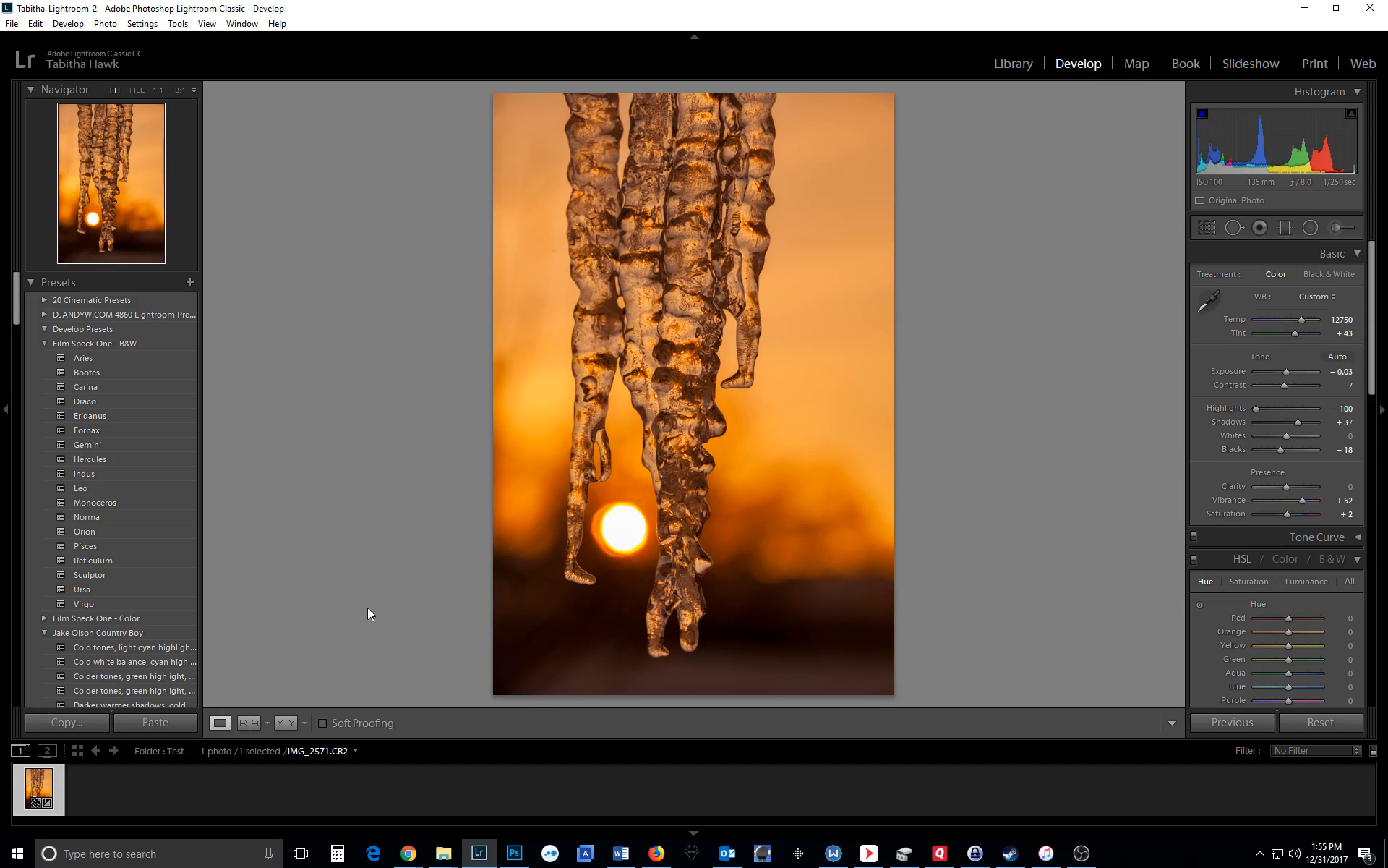
pyautogui.click(285, 723)
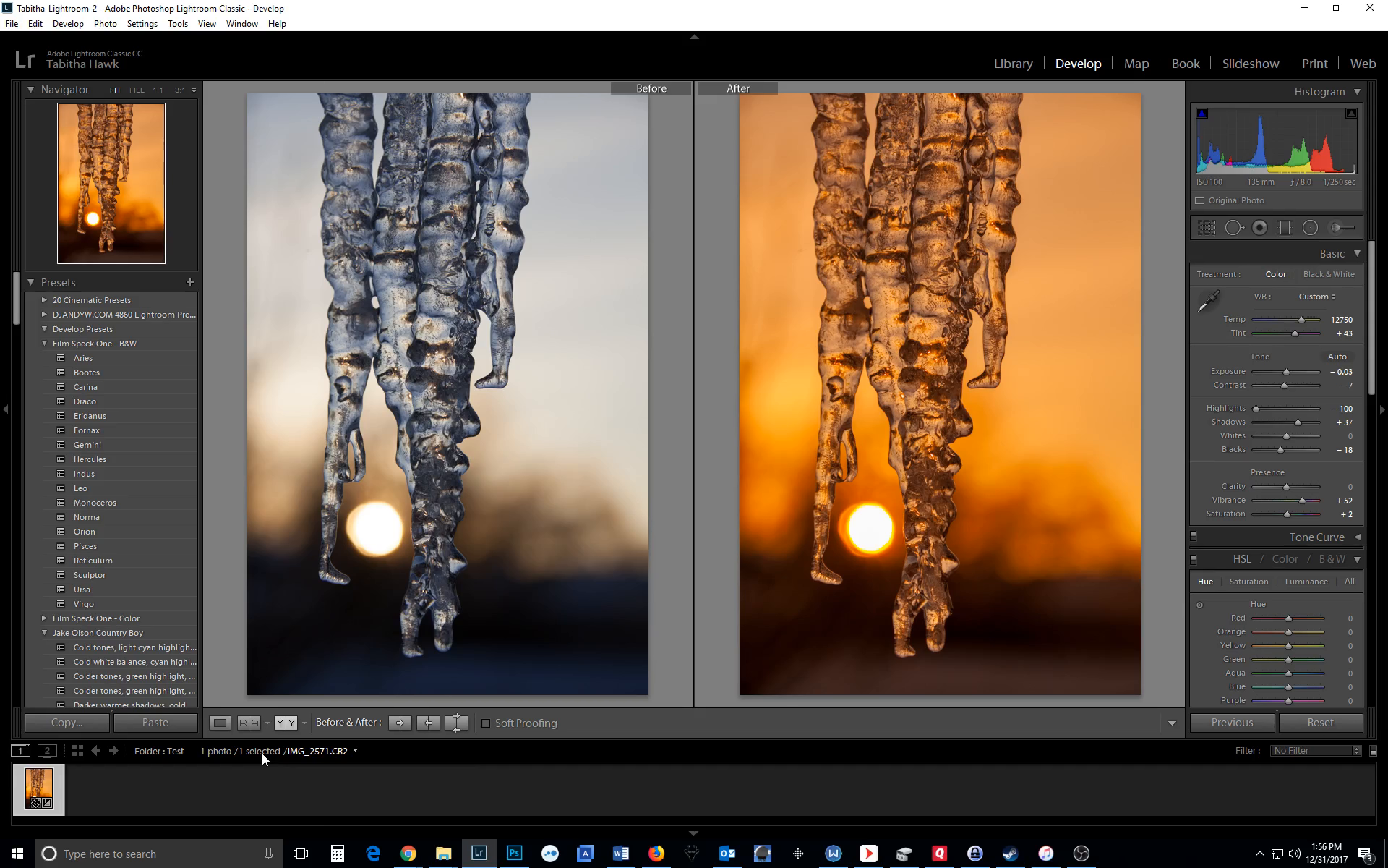
pyautogui.click(211, 722)
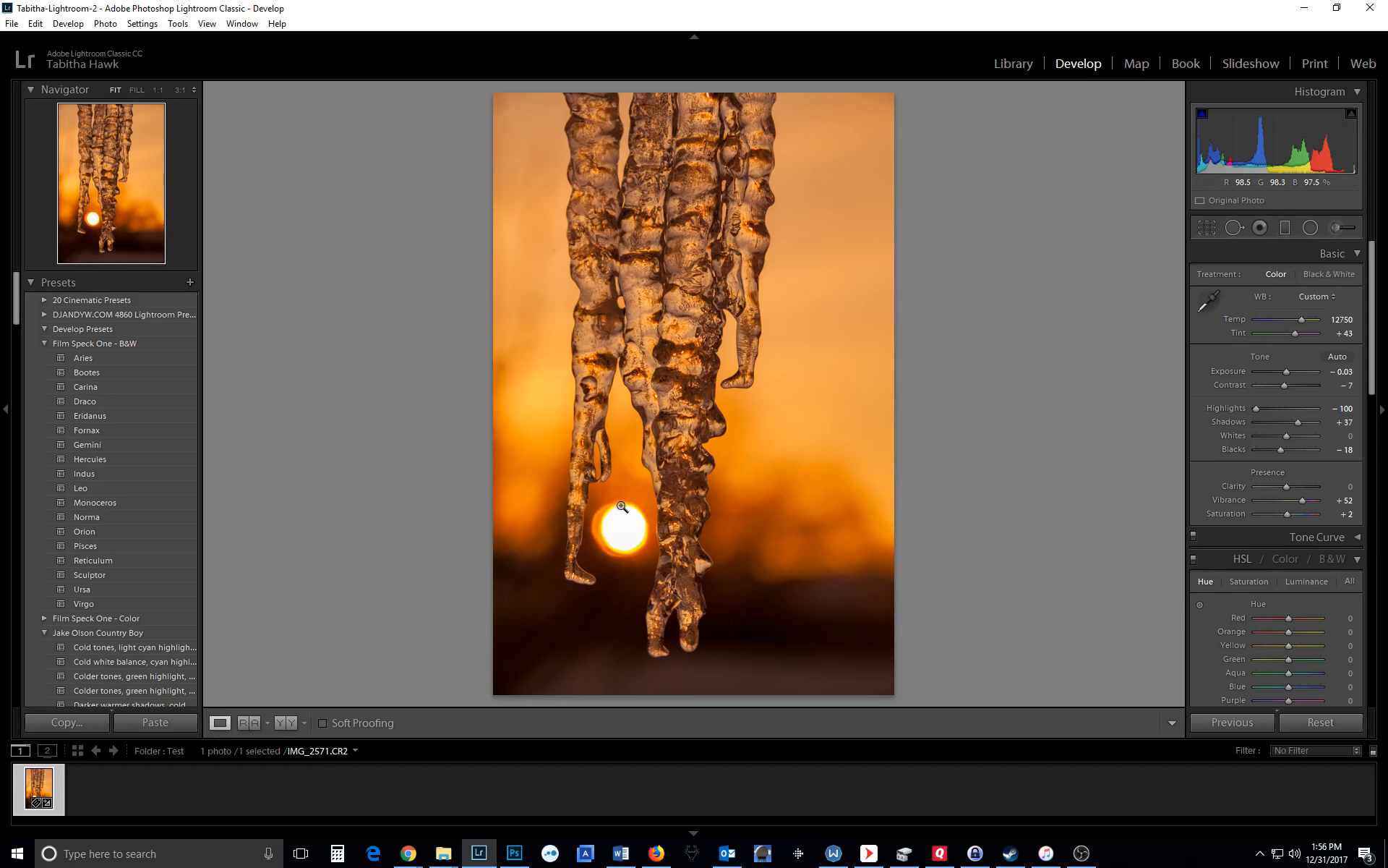
# Step: Open the export settings for the edited photo and turn off the Limit File Size option for the JPEG
pyautogui.rightClick(807, 486)
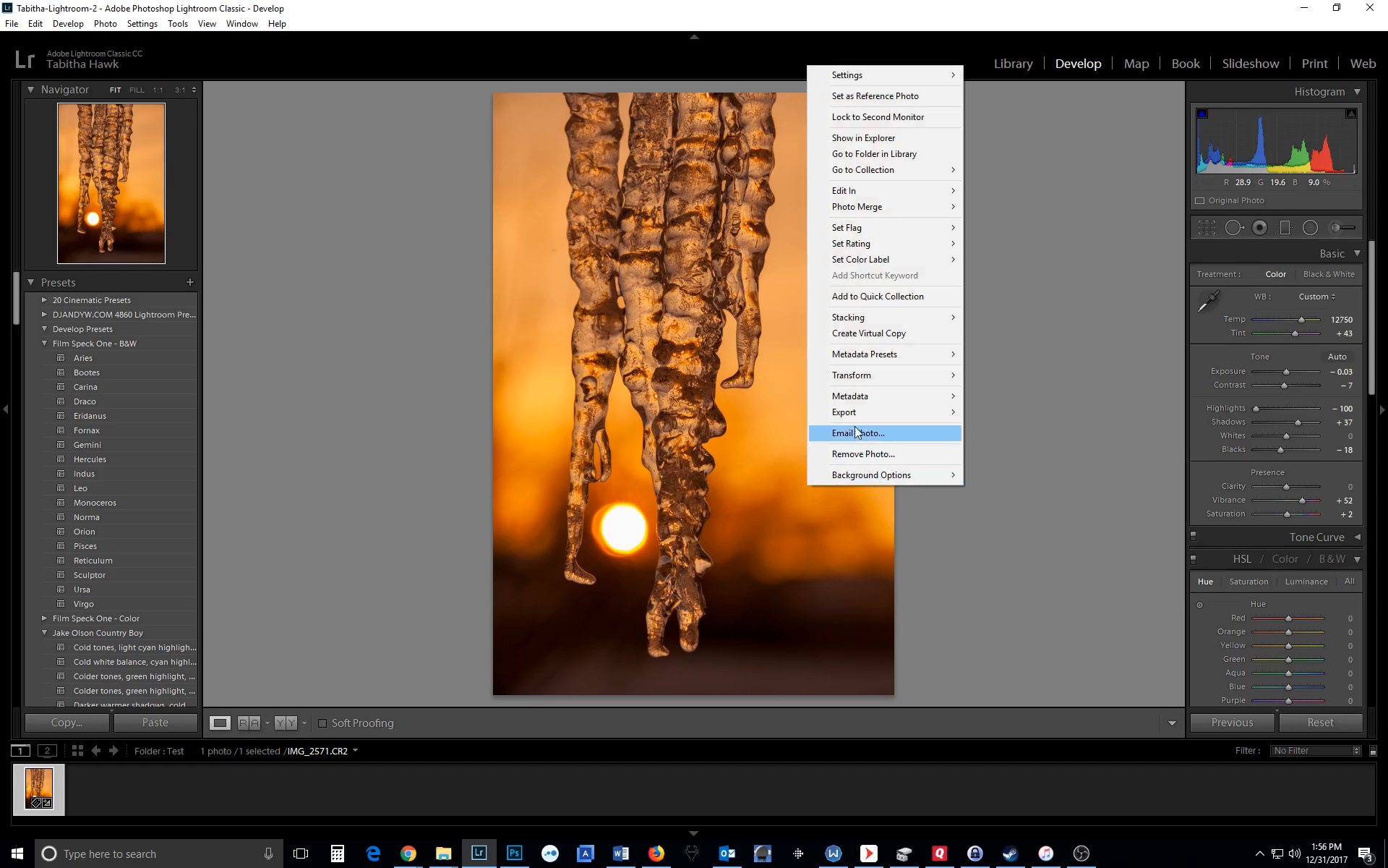
pyautogui.moveTo(860, 414)
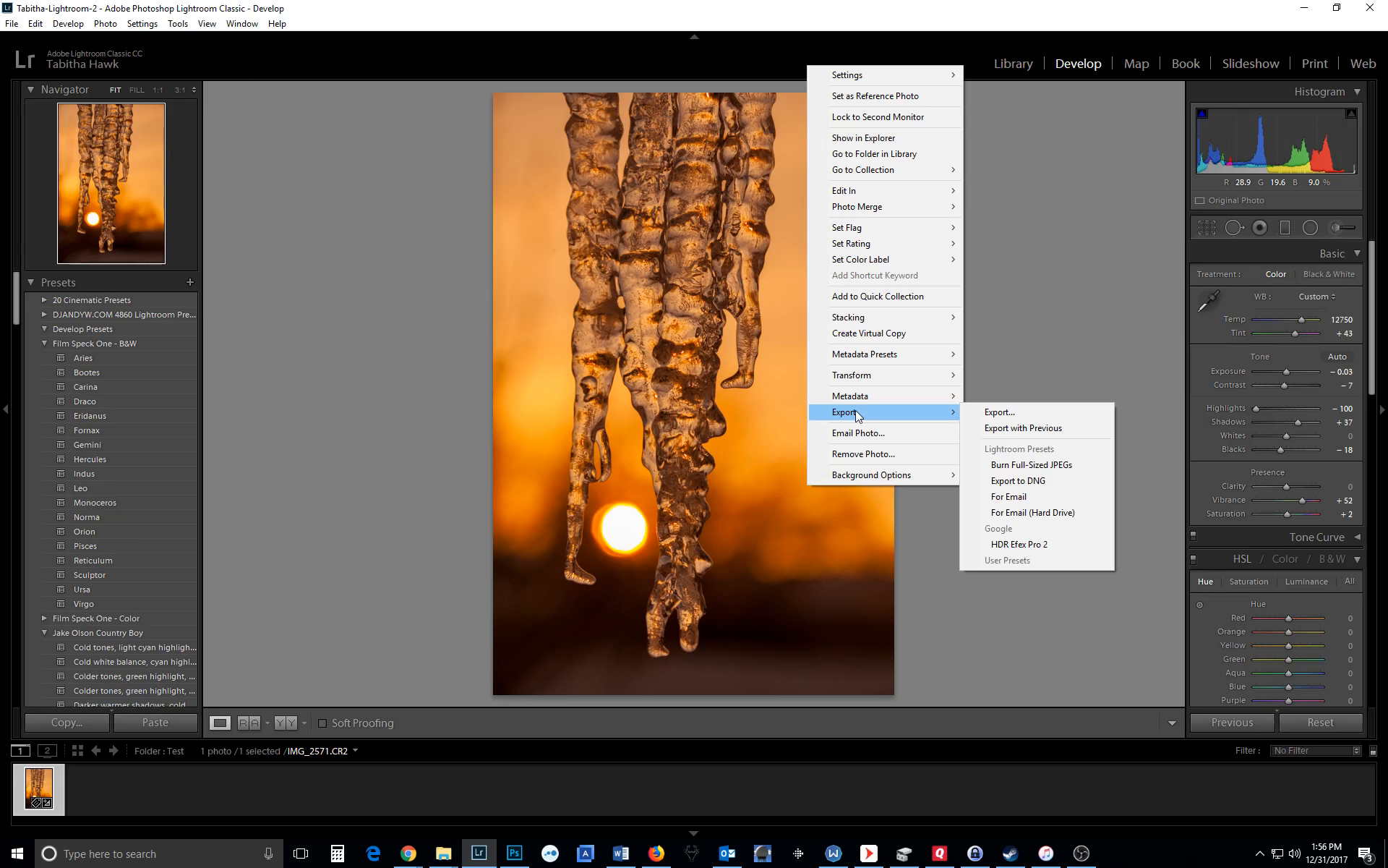
pyautogui.click(1012, 410)
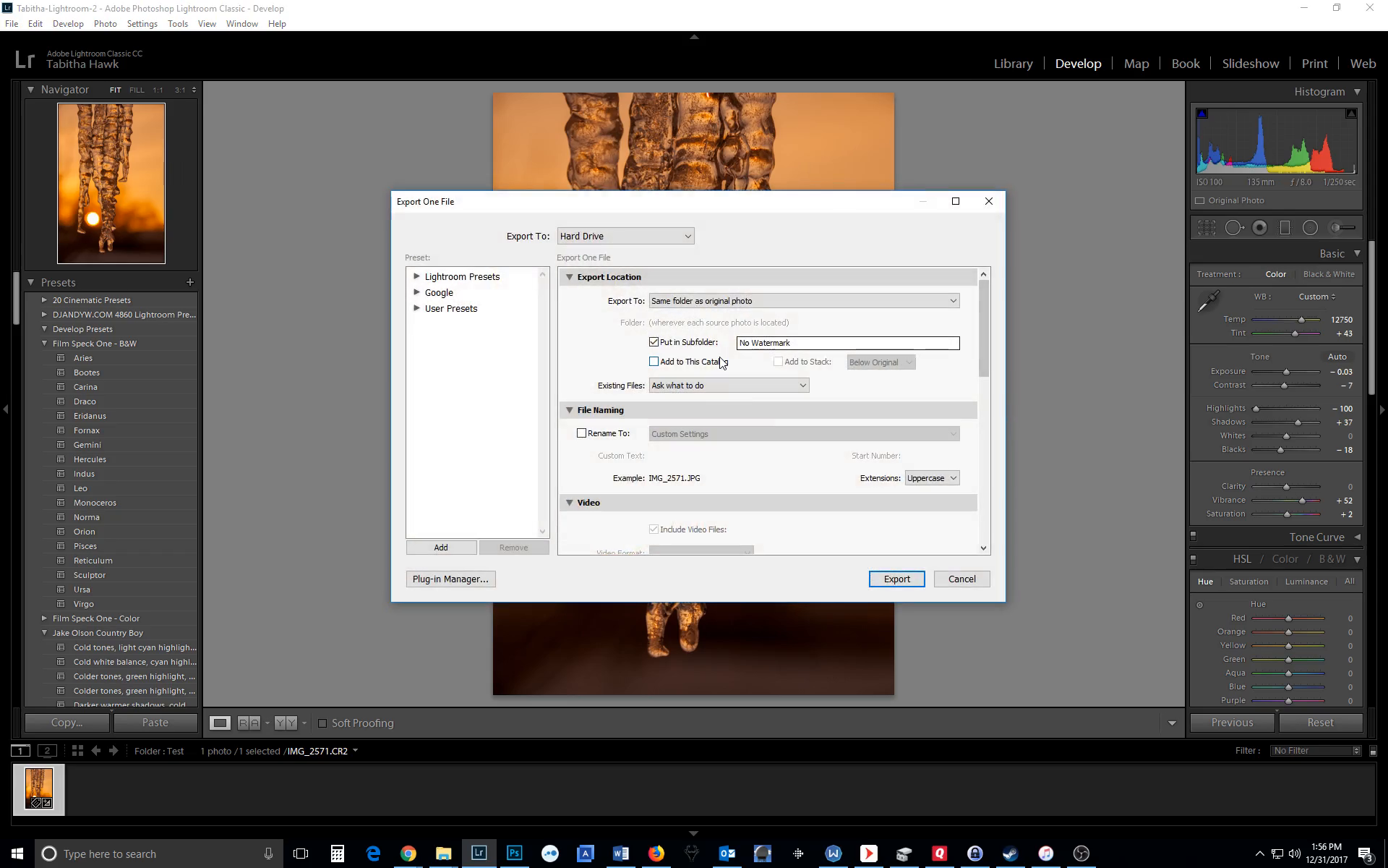
pyautogui.scroll(-5, 830, 347)
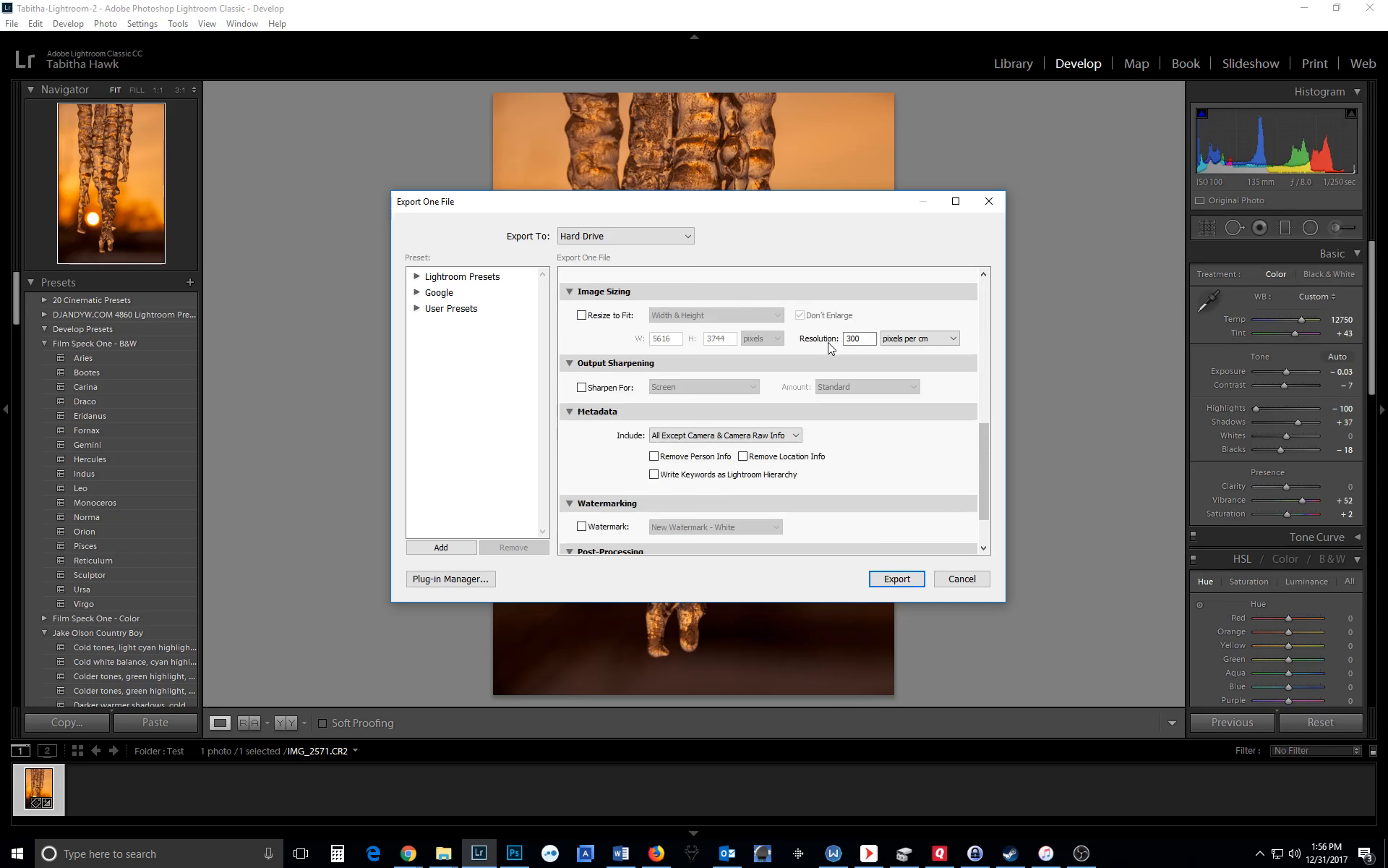
pyautogui.scroll(5, 830, 347)
pyautogui.scroll(-5, 830, 347)
pyautogui.moveTo(982, 432); pyautogui.dragTo(978, 361)
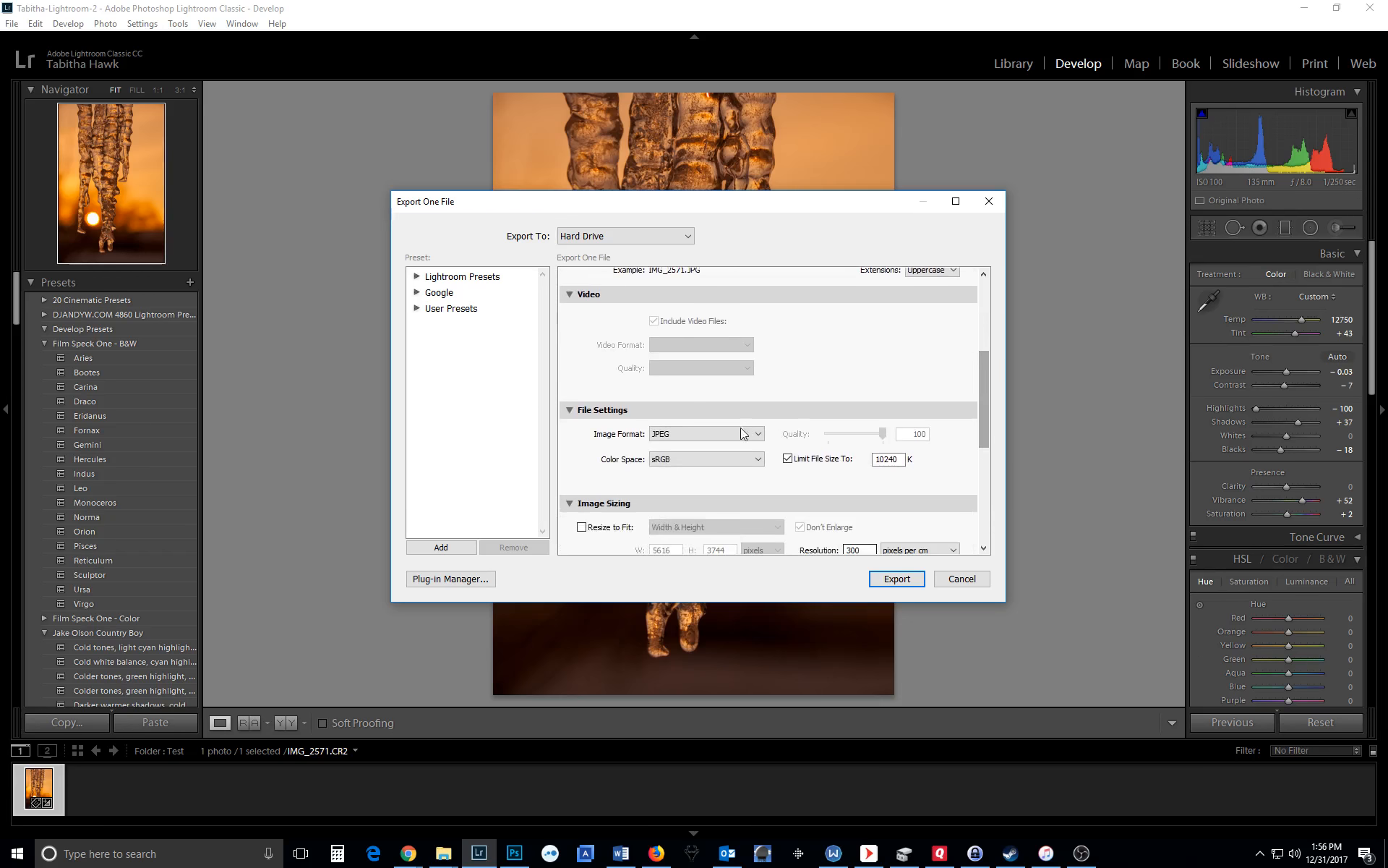
pyautogui.click(810, 460)
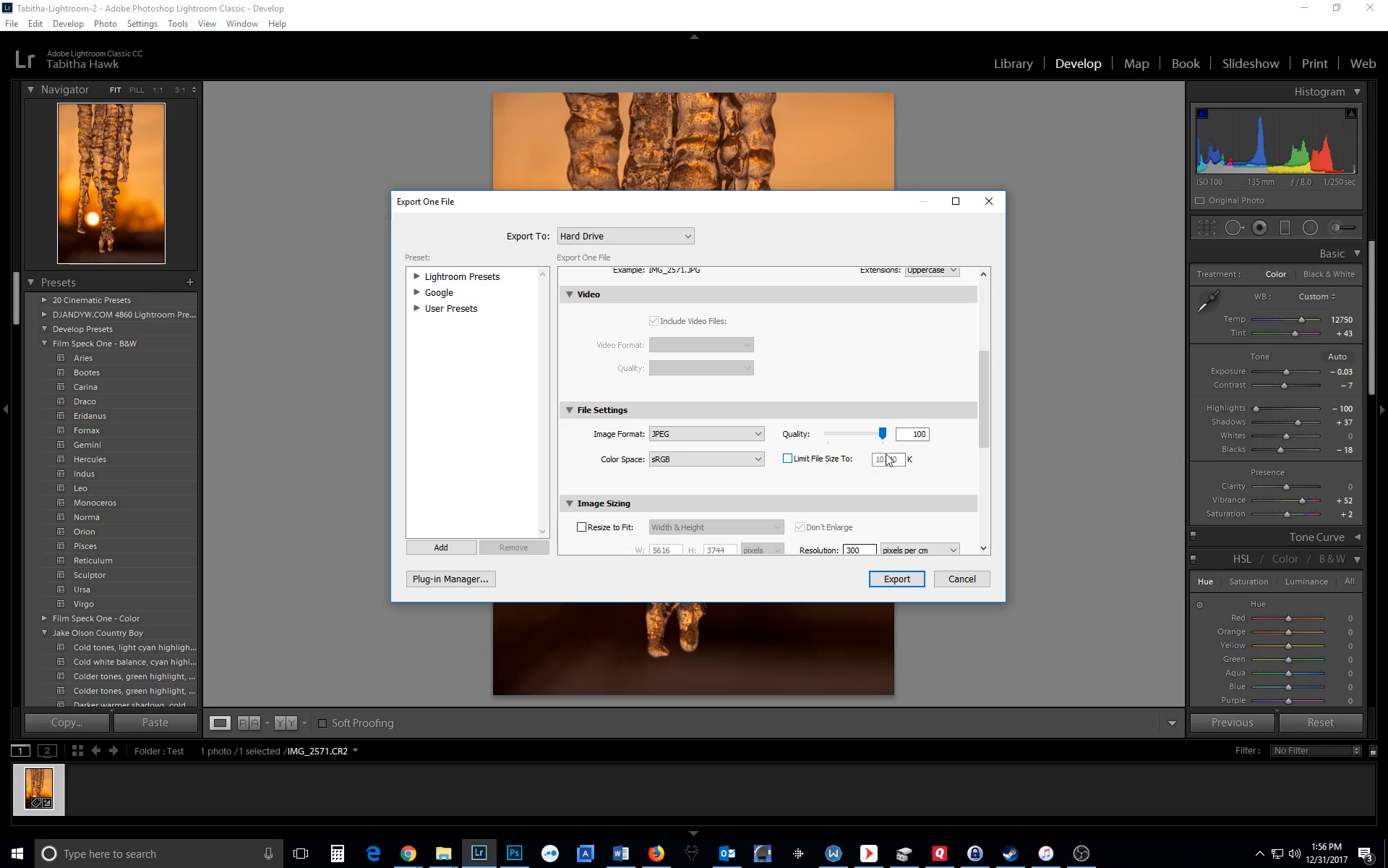
# Step: Keep the sRGB color space, review the remaining export options, and export the photo to the No Watermark subfolder
pyautogui.click(699, 460)
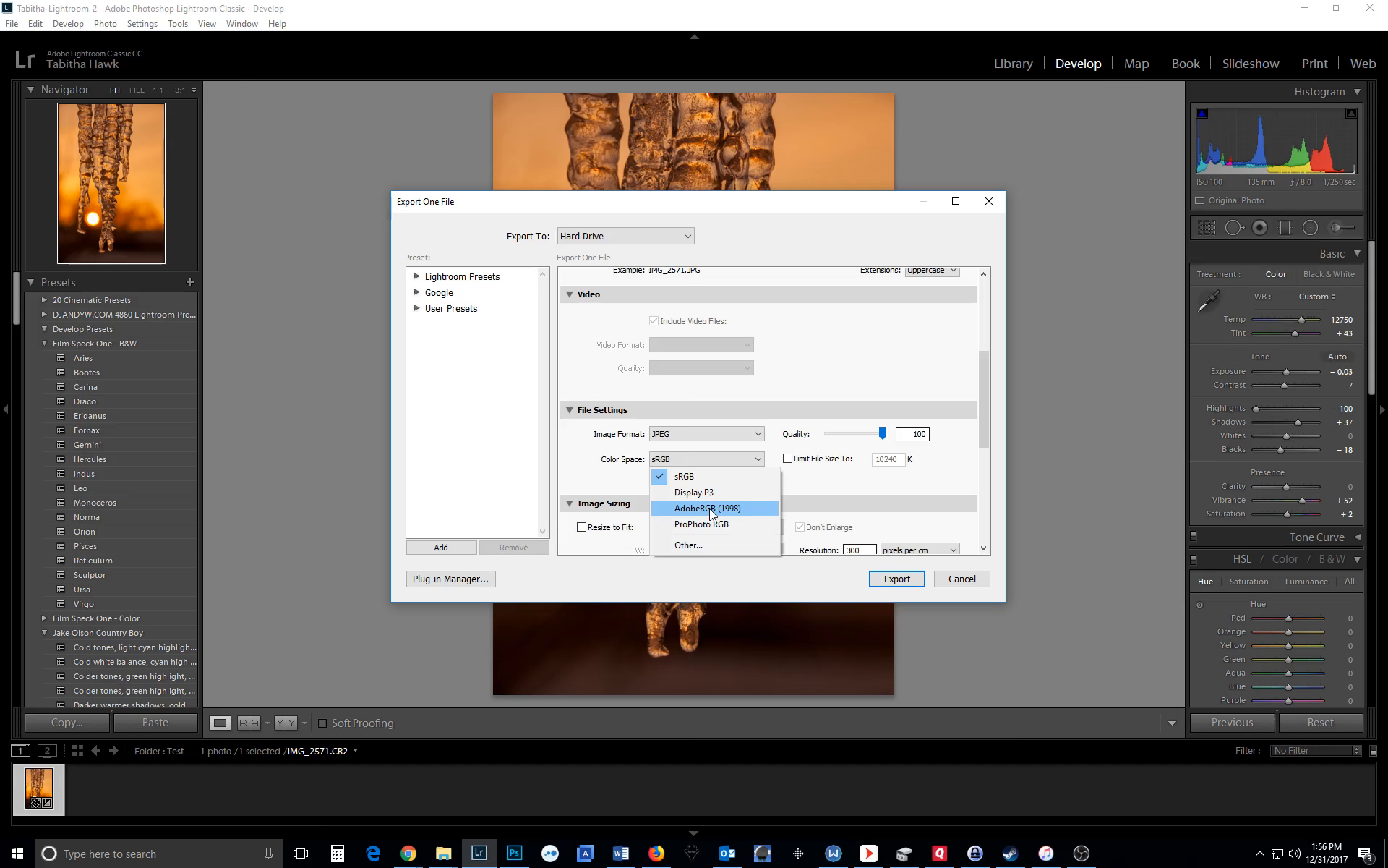
pyautogui.click(708, 462)
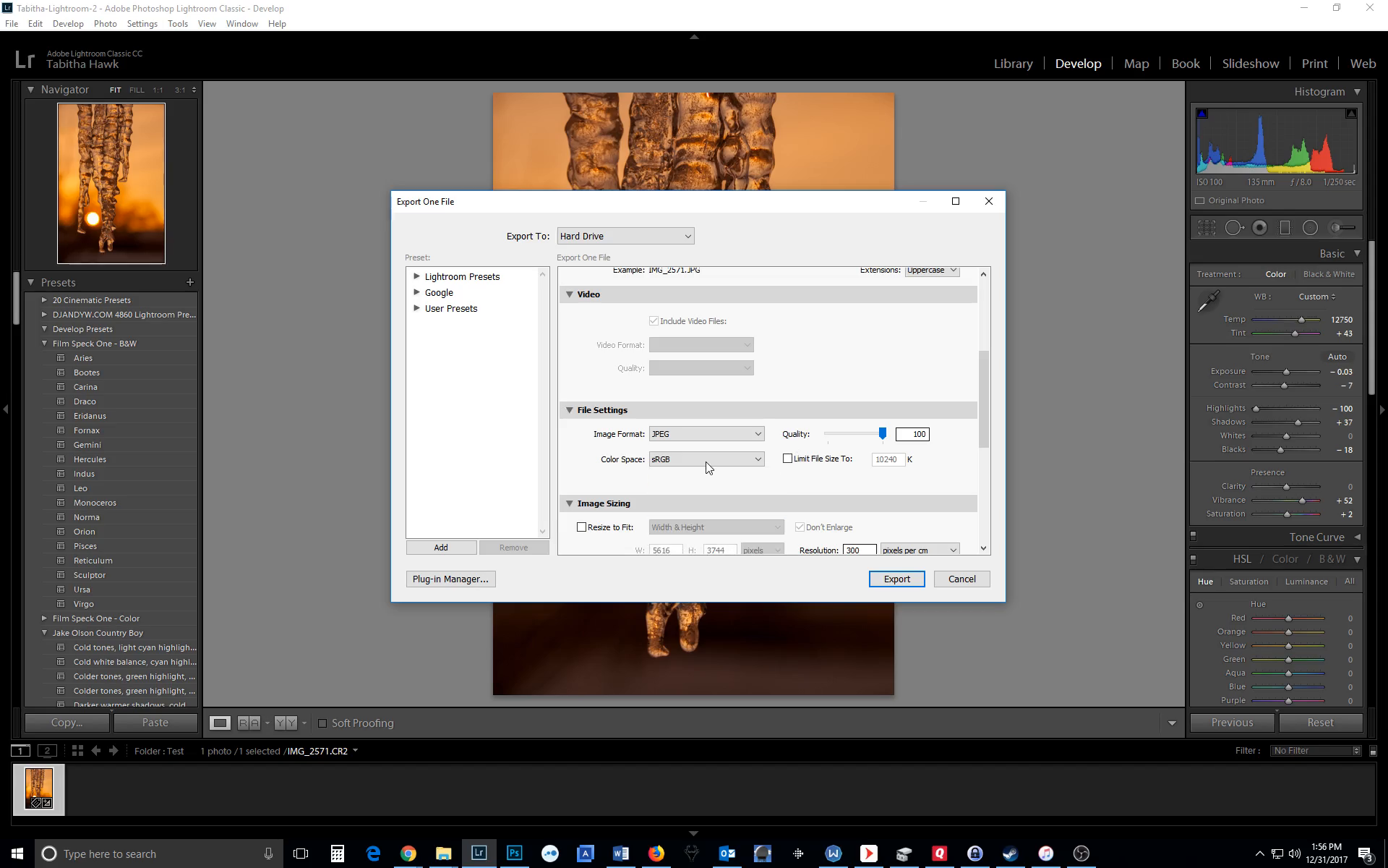
pyautogui.scroll(-5, 773, 469)
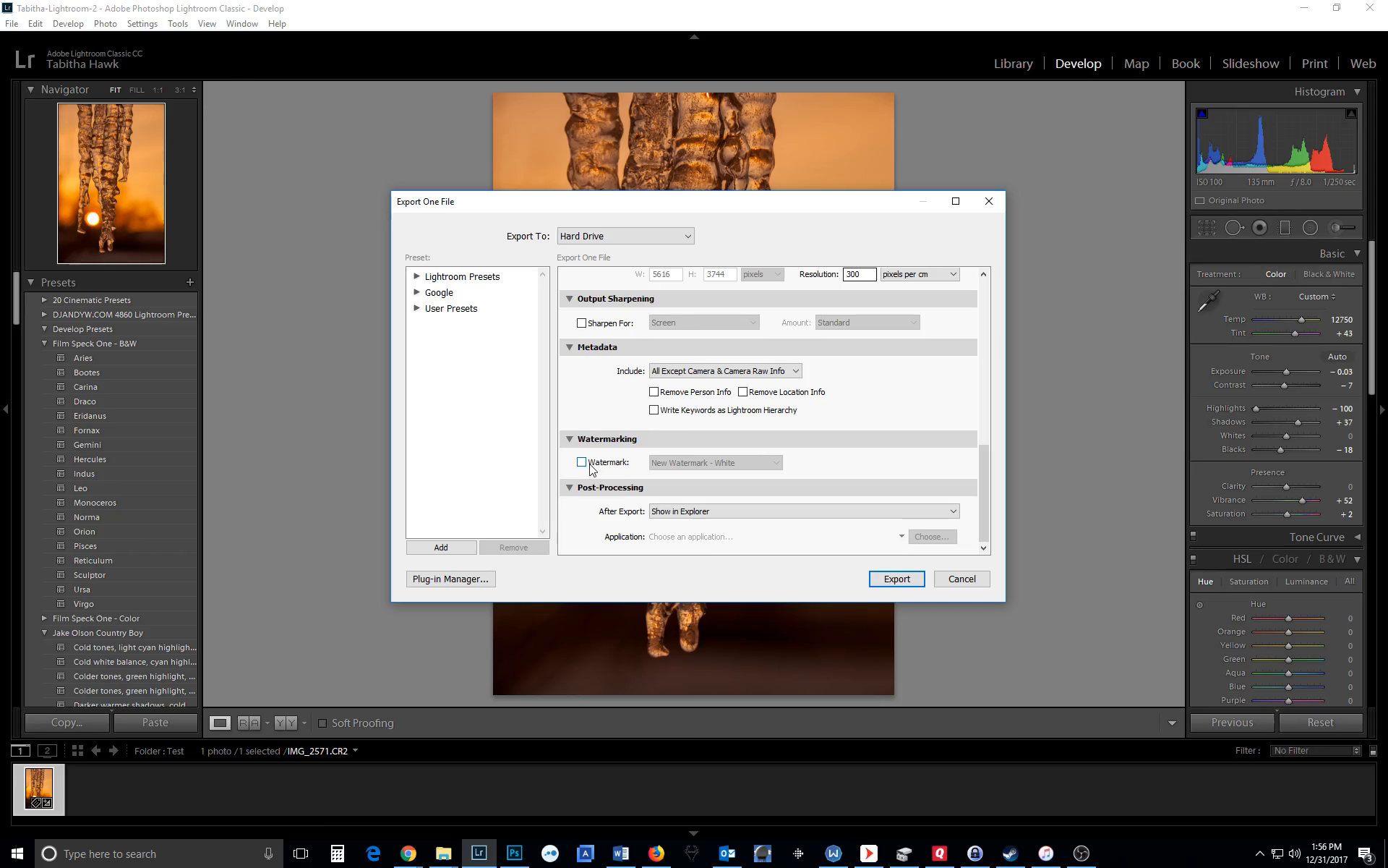
pyautogui.scroll(6, 709, 443)
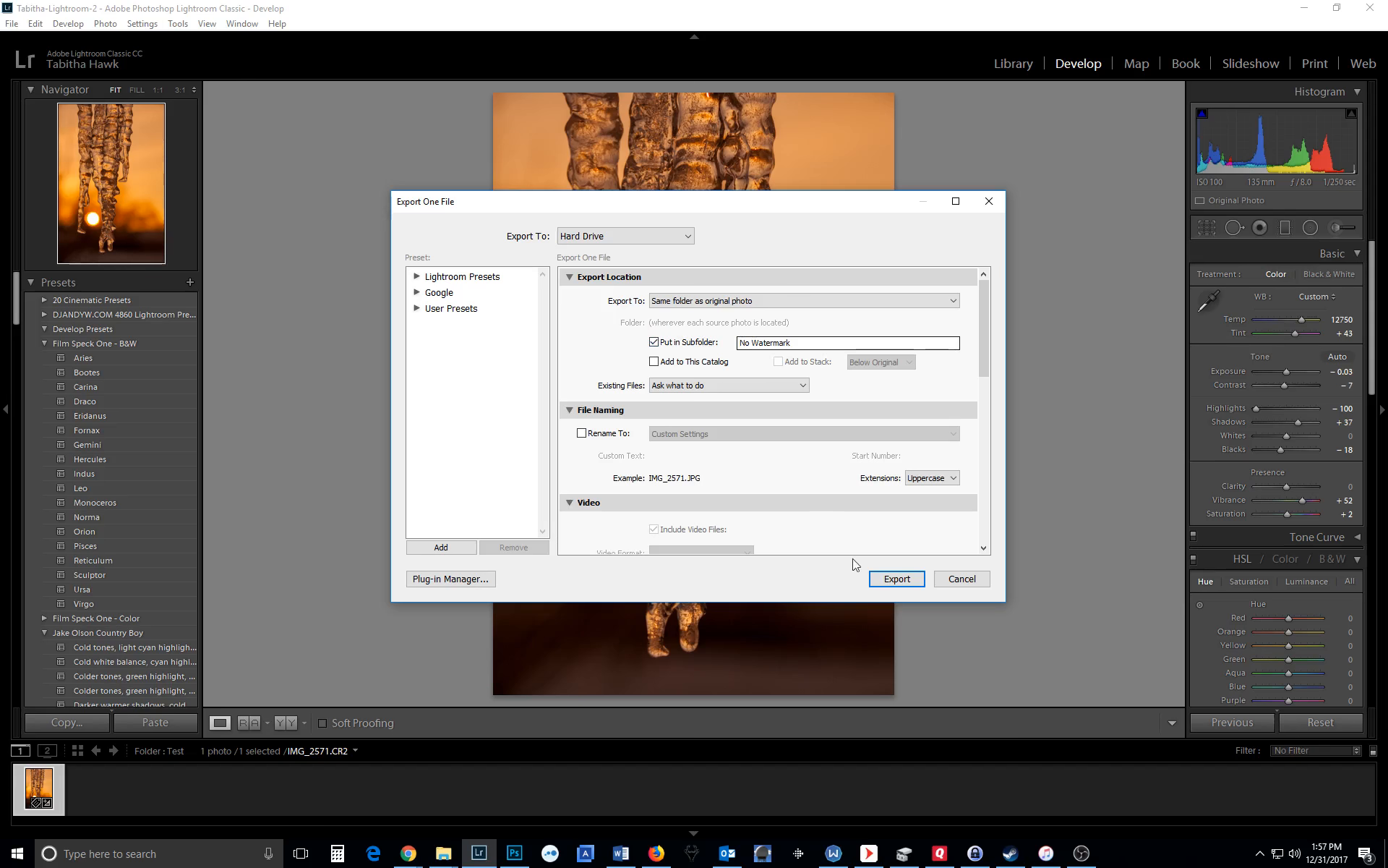
pyautogui.click(877, 578)
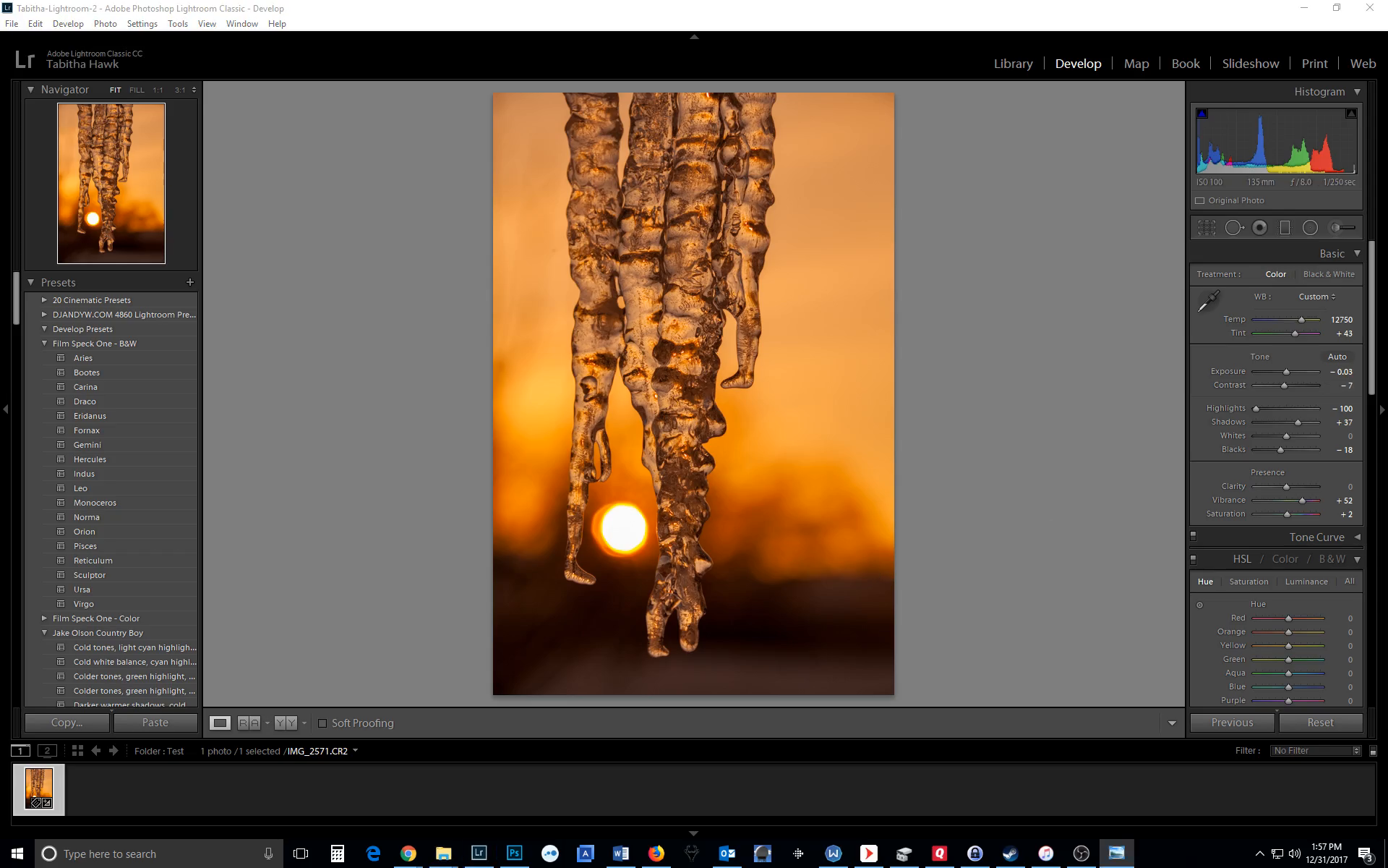
# Step: Maximize the exported IMG_2571.JPG in Windows Photo Viewer to examine the finished image
pyautogui.moveTo(453, 193); pyautogui.dragTo(463, 2)
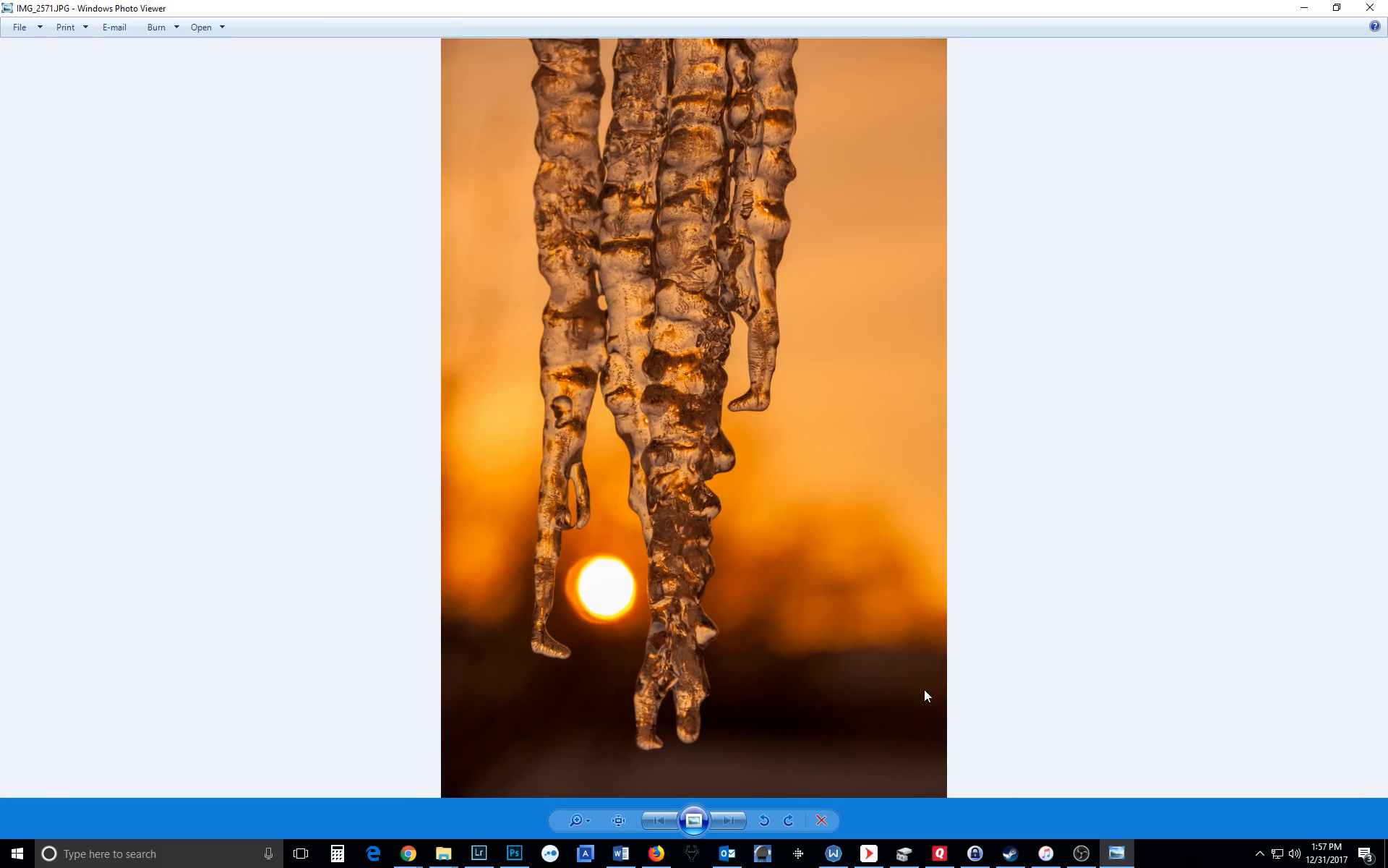
pyautogui.click(1077, 857)
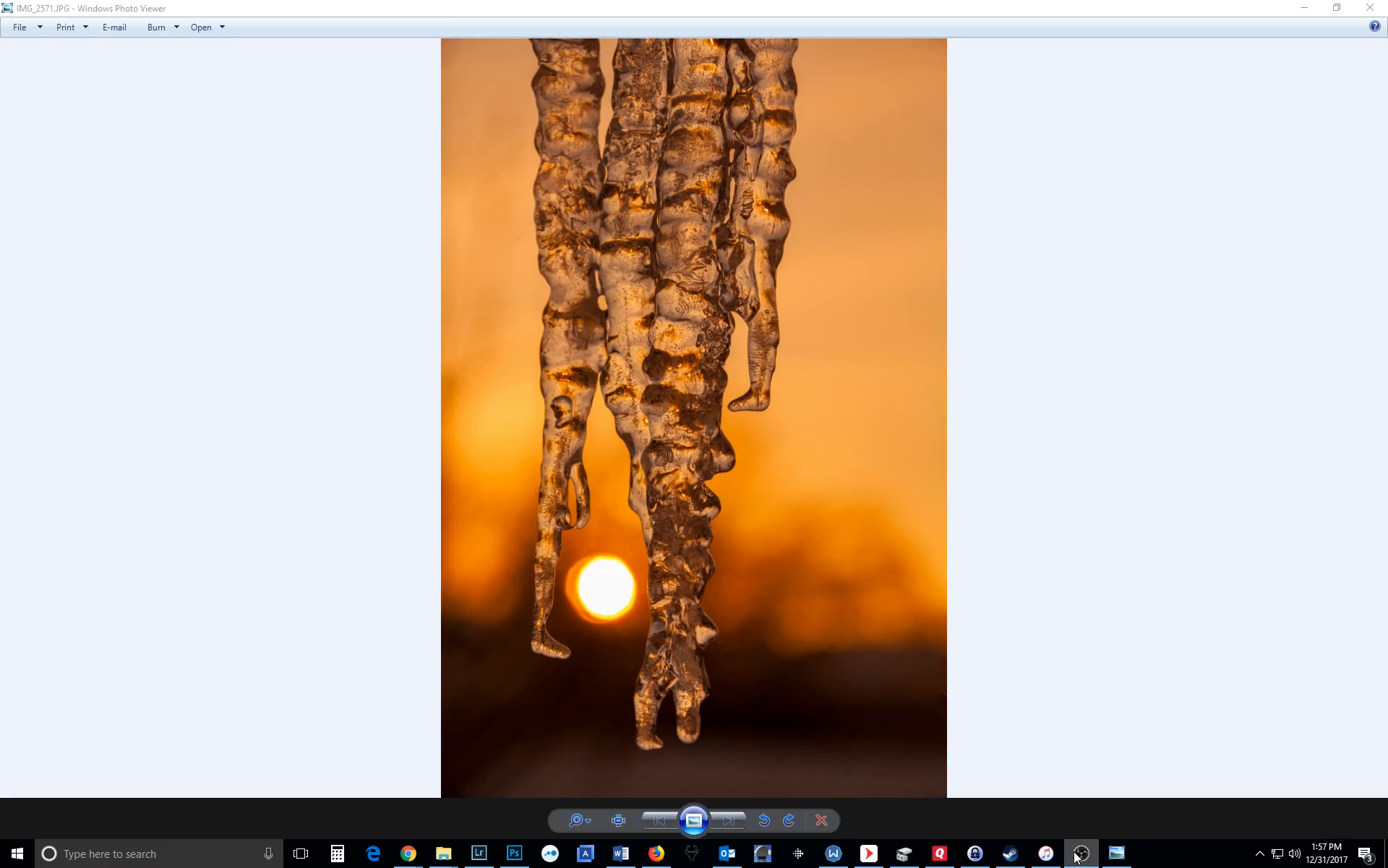